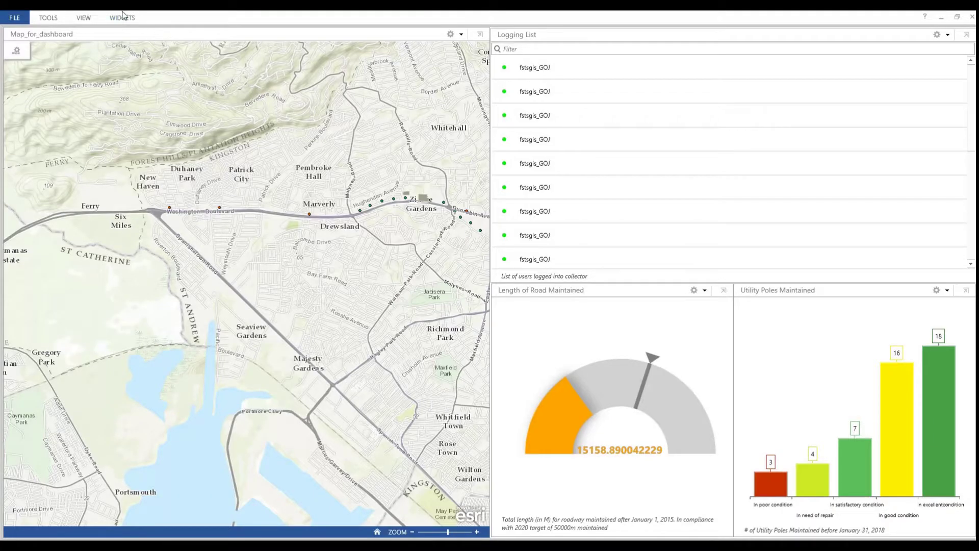
Add a Summary widget to the operation view.
left_click(122, 17)
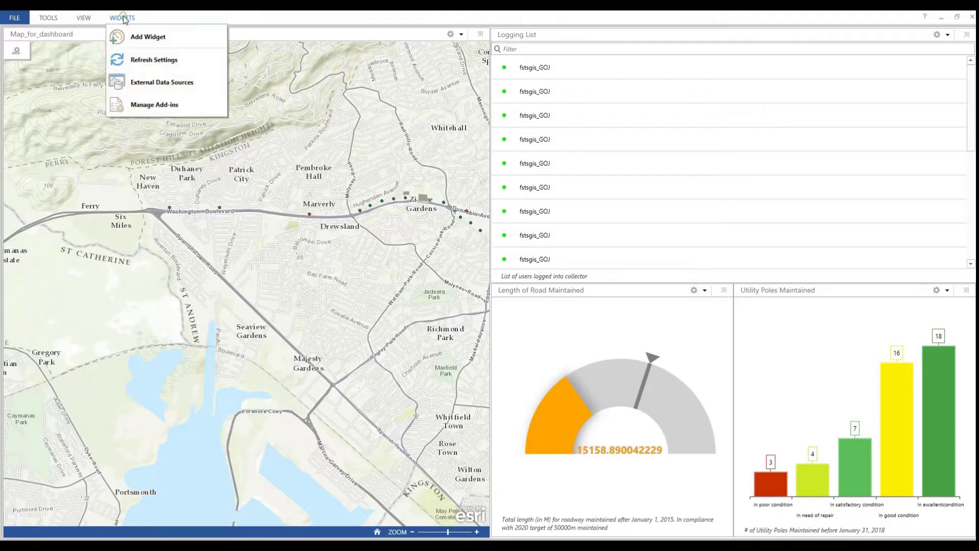
left_click(150, 38)
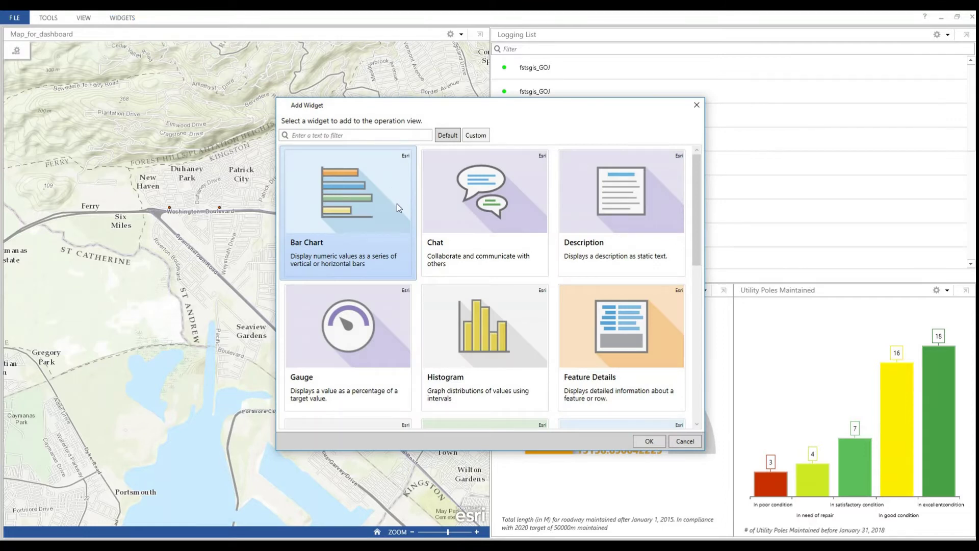
scroll(573, 224, "down", 1)
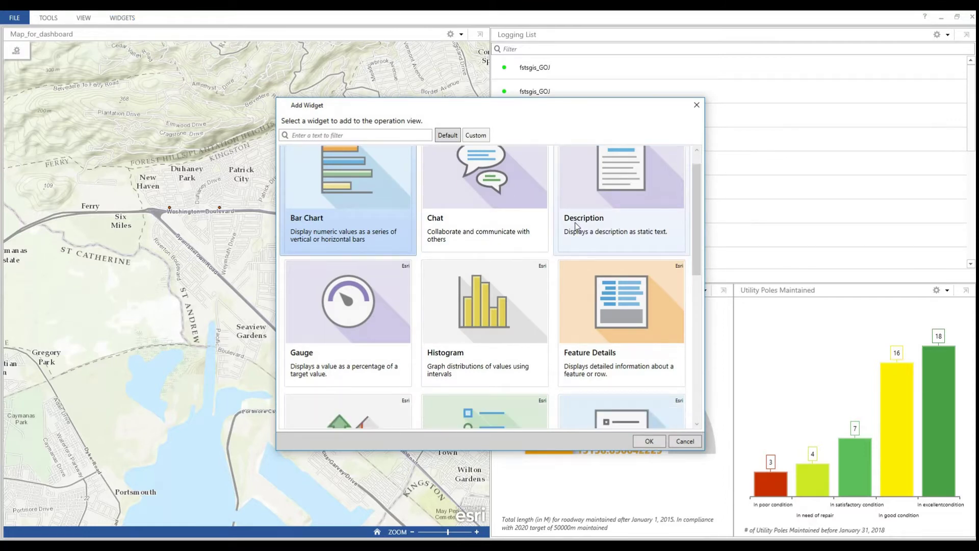
scroll(577, 225, "down", 1)
scroll(577, 227, "down", 2)
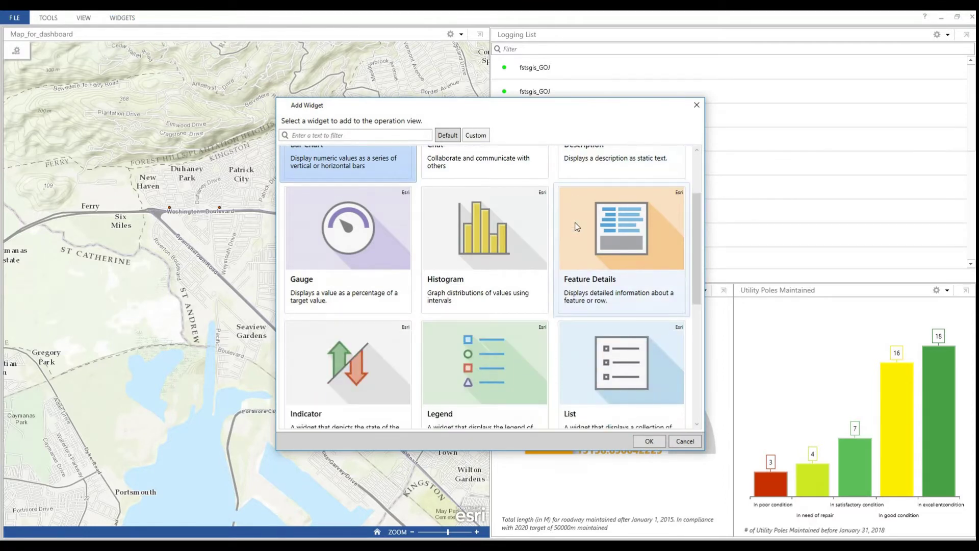
scroll(577, 226, "down", 12)
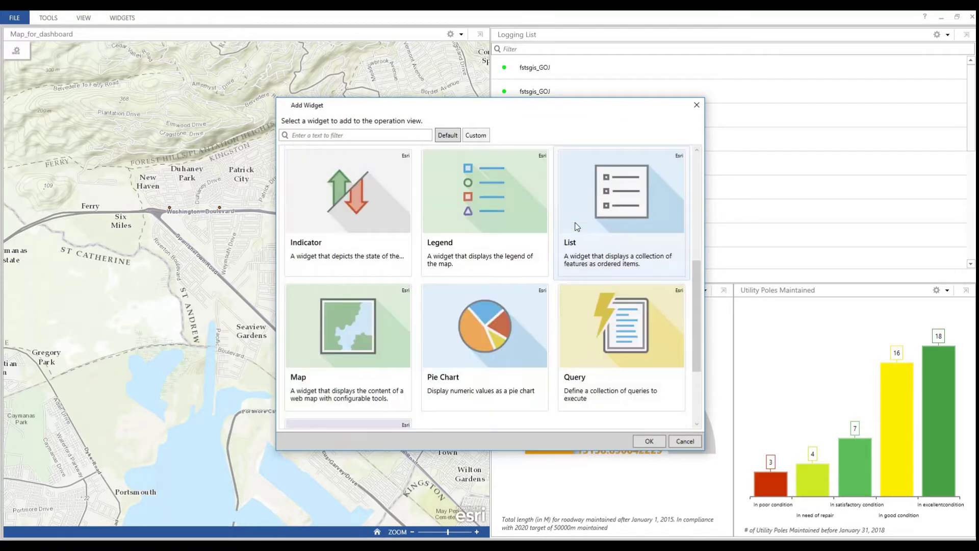
left_click(351, 344)
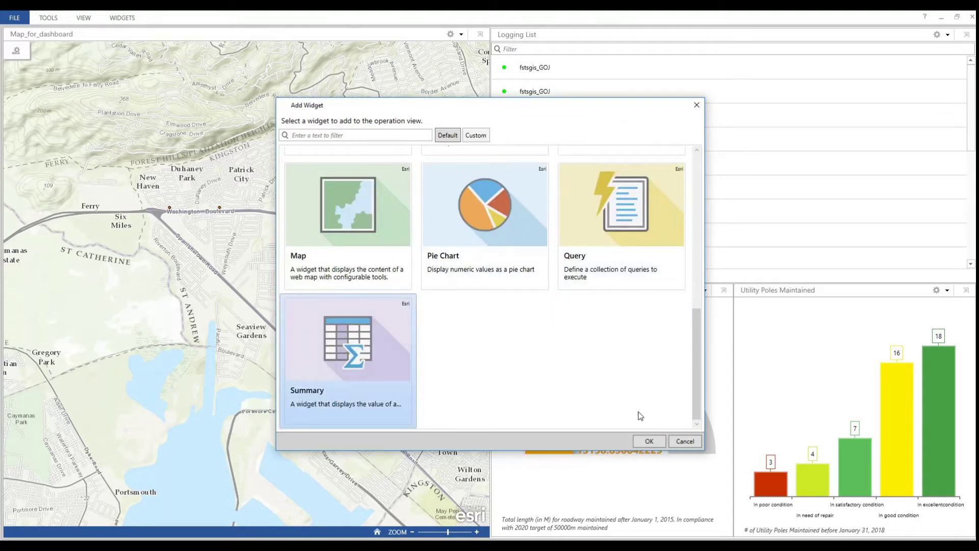
left_click(649, 442)
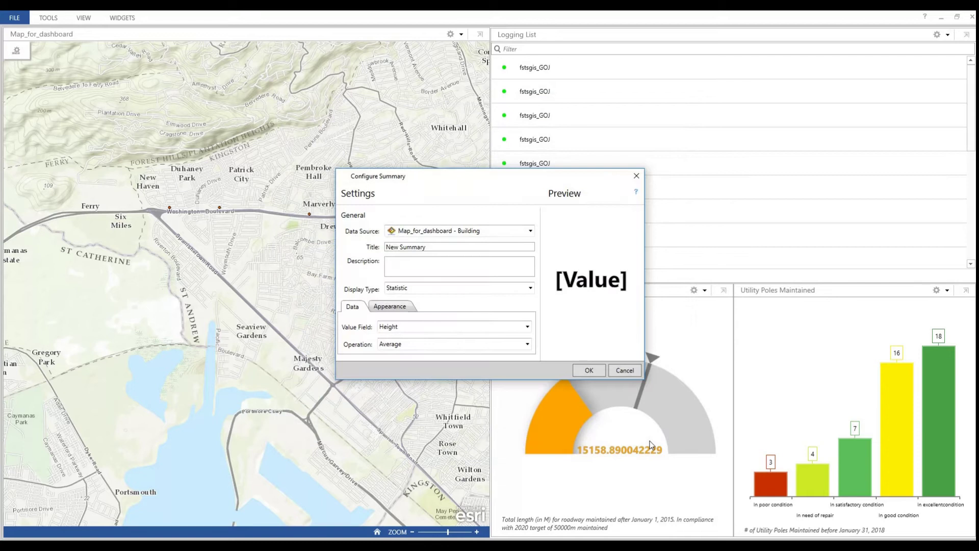
Set the summary's data source to the To be repaired filter of Map_for_dashboard and title it "Poles to be repaired".
left_click(530, 232)
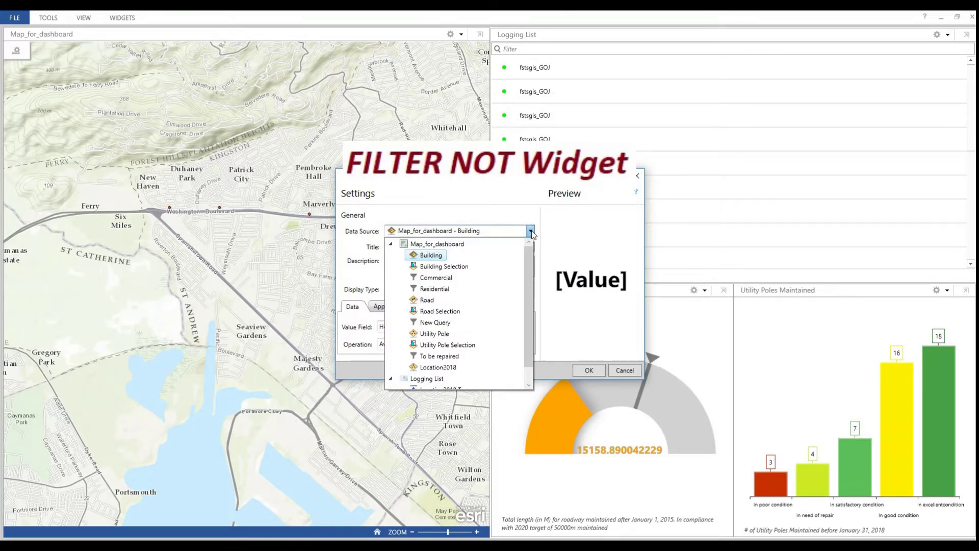
left_click(442, 356)
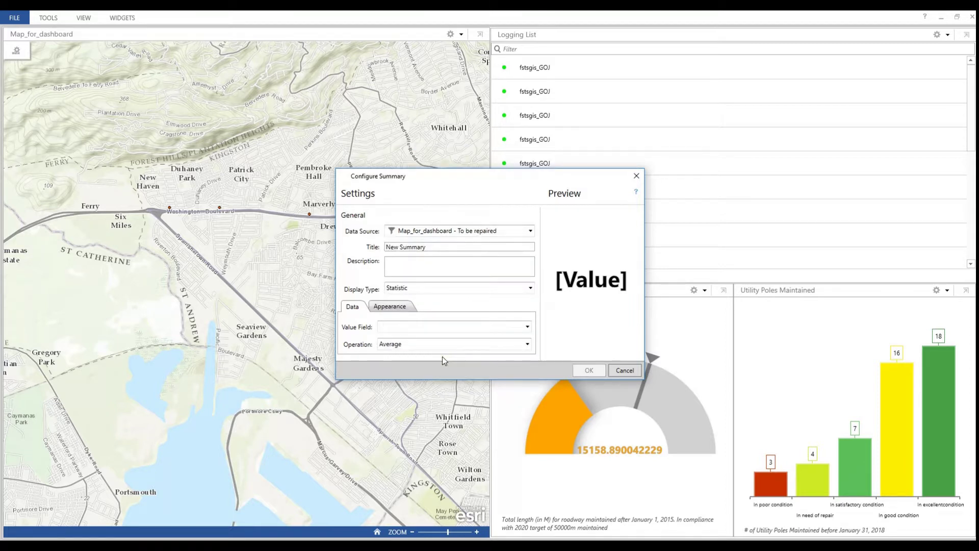
left_click_drag(428, 246, 379, 257)
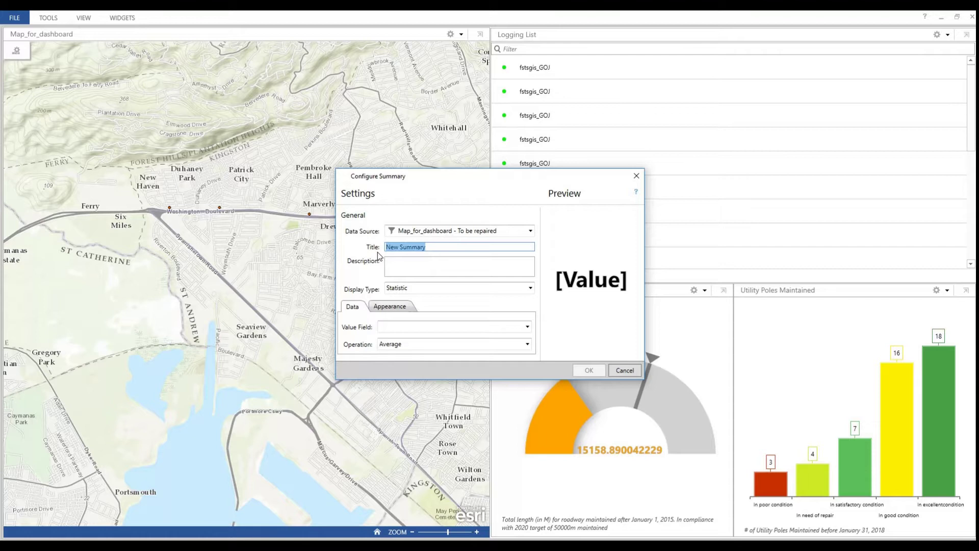
type("Poles")
type(" to ")
type("be repa")
type("ier")
key("BackSpace")
key("BackSpace")
type("red")
Set the summary's display type to Count and its text color to dark red.
left_click(399, 266)
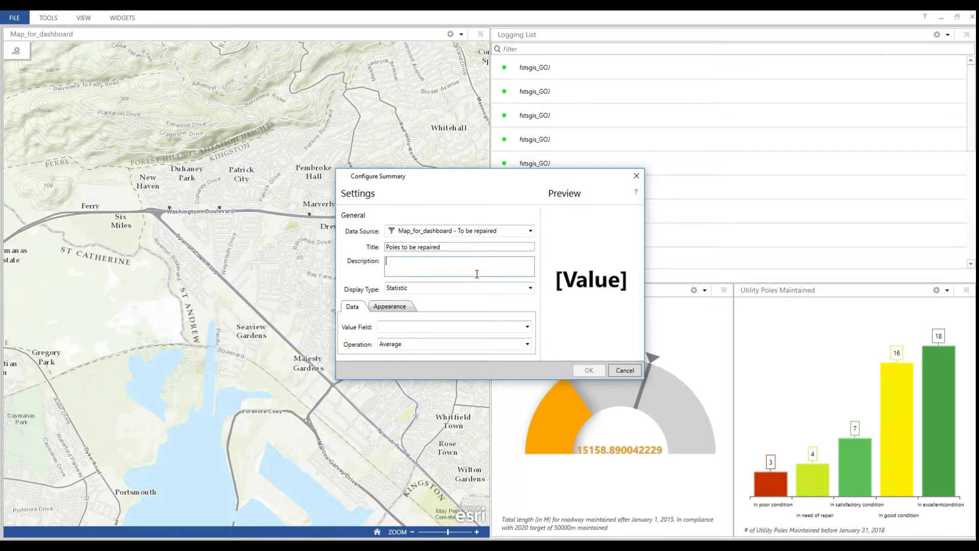
left_click(530, 288)
left_click(411, 312)
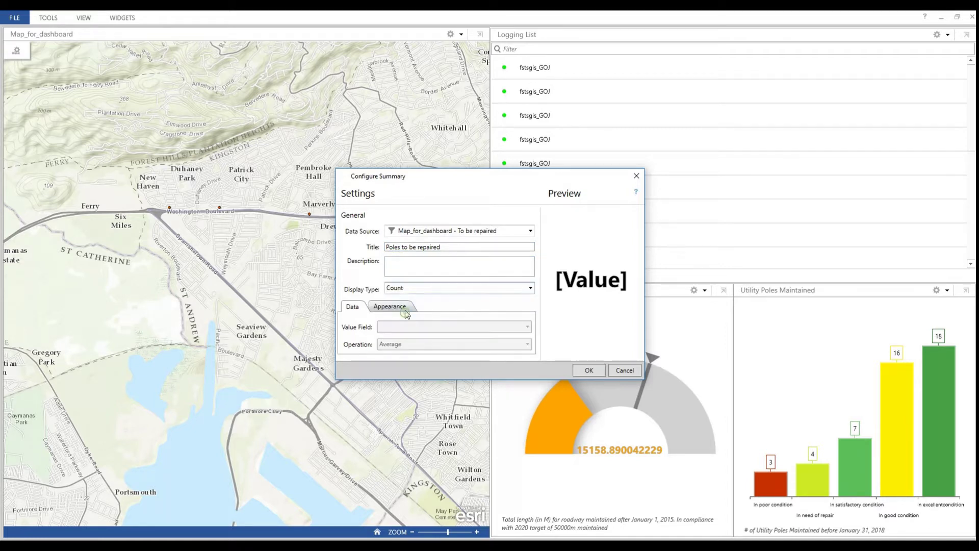
left_click(386, 308)
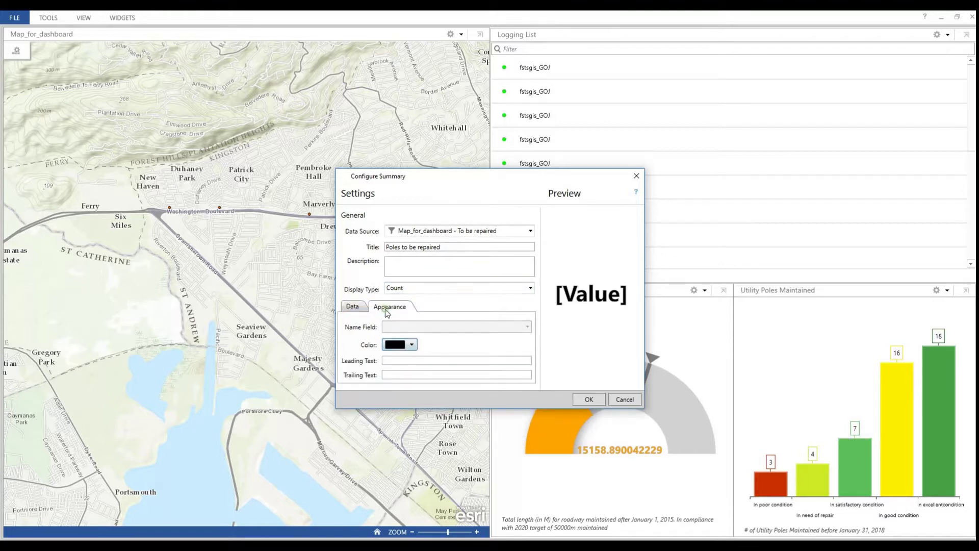
left_click(412, 345)
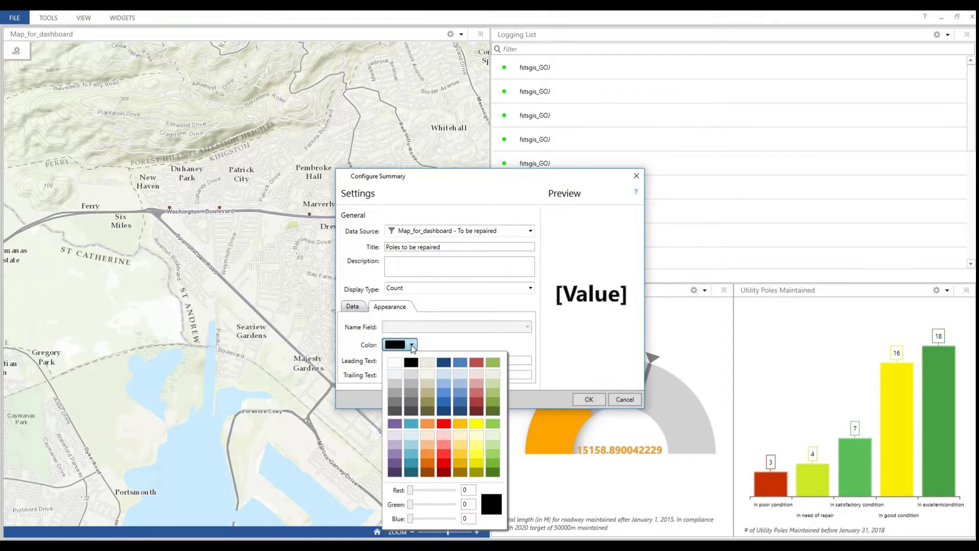
left_click(474, 403)
left_click(371, 365)
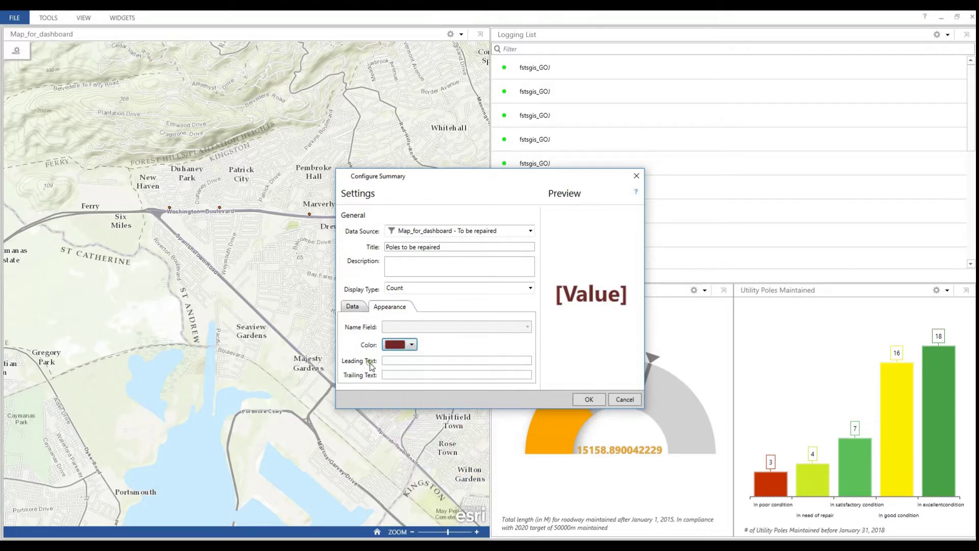
Set the summary's leading text to "# of Poles to be repaired" and create the widget.
left_click(425, 360)
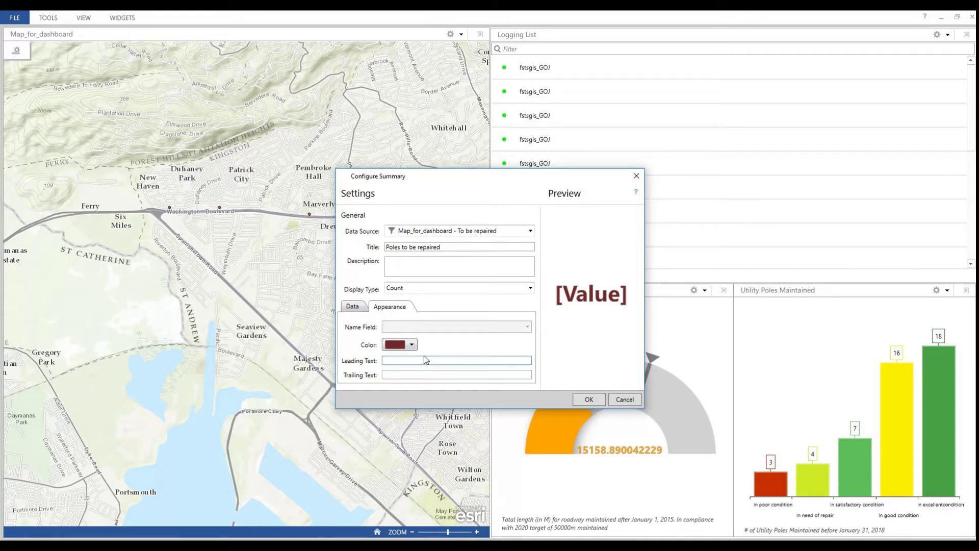
type("Pole")
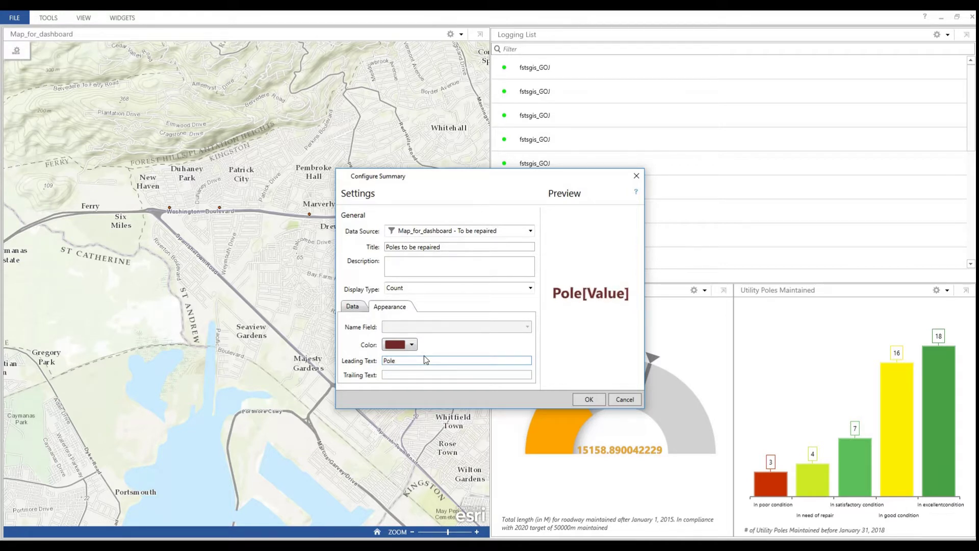
key("BackSpace")
key("BackSpace")
key("BackSpace")
key("BackSpace")
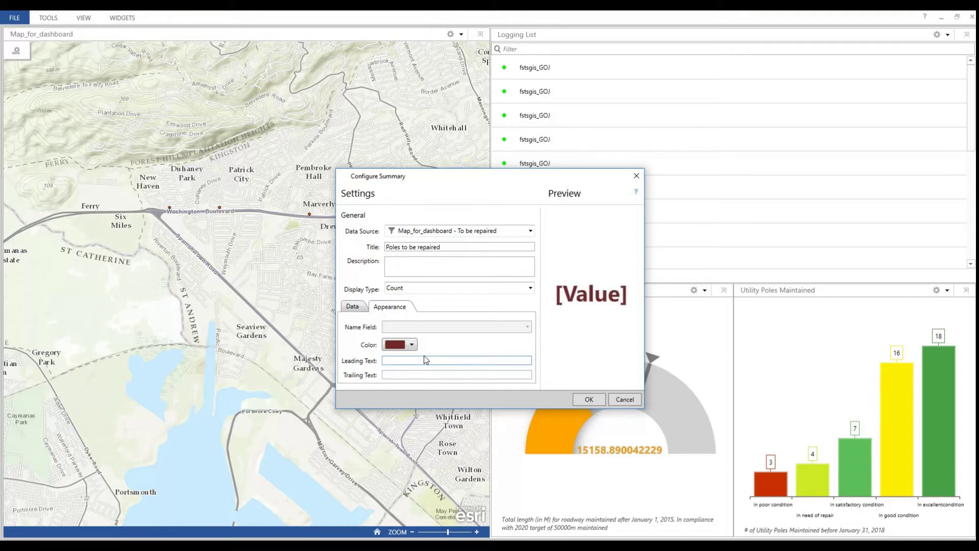
type("# ")
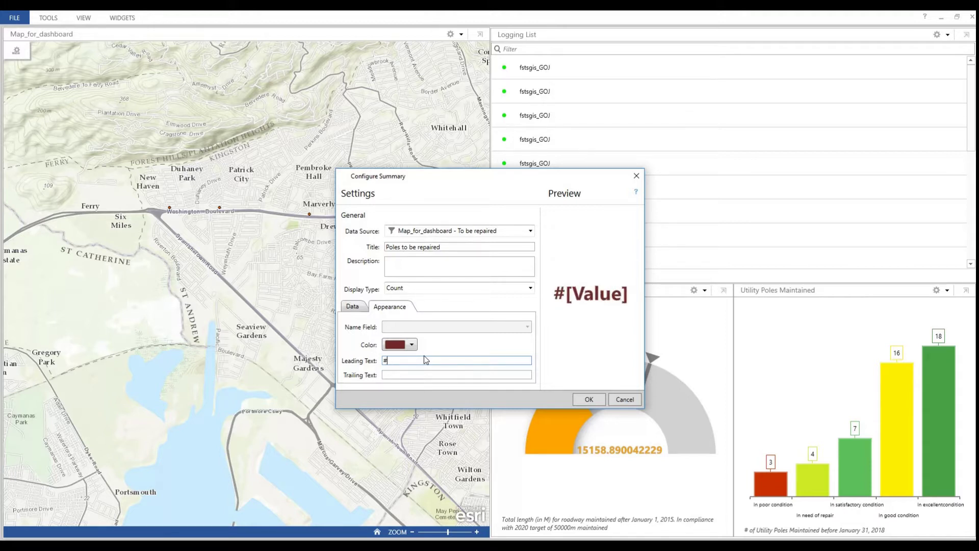
type("of")
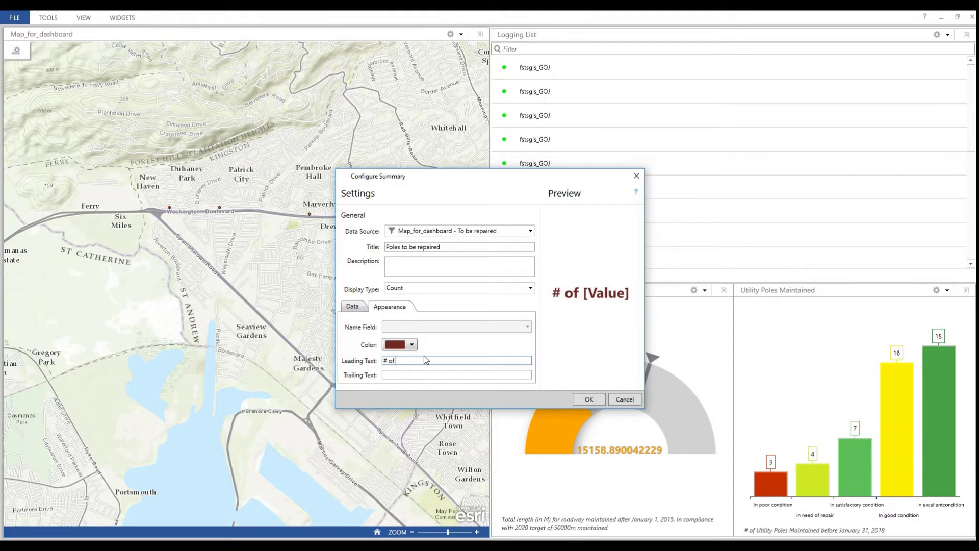
type(" Poles")
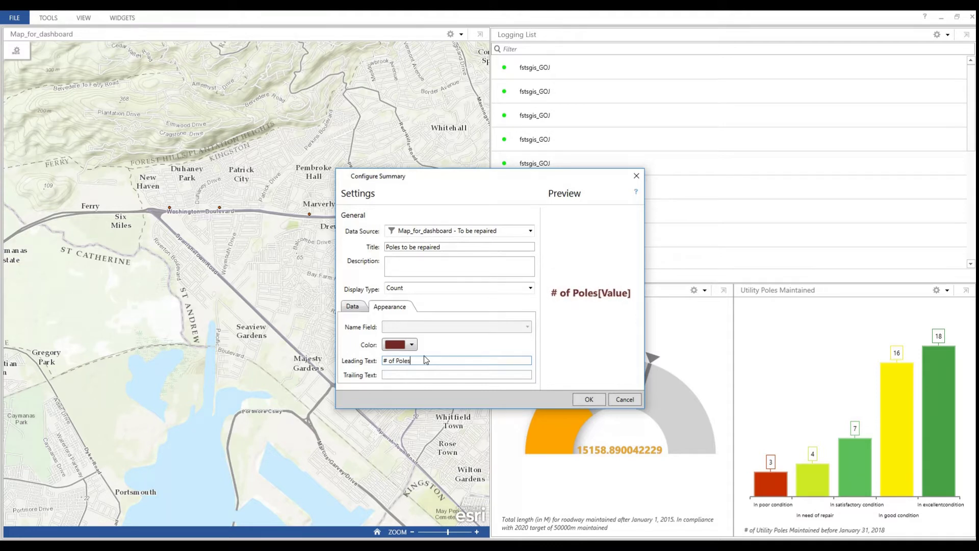
type(" t")
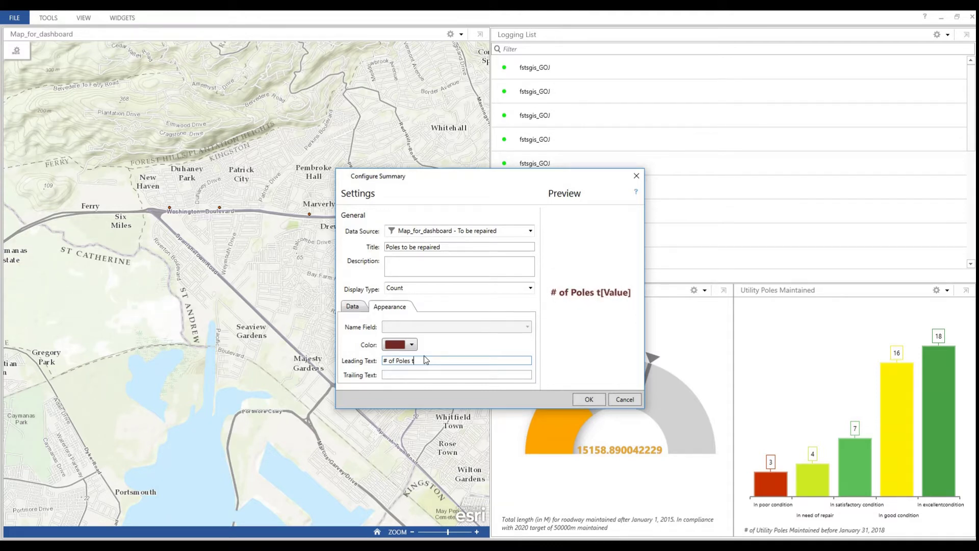
type("o be repaired")
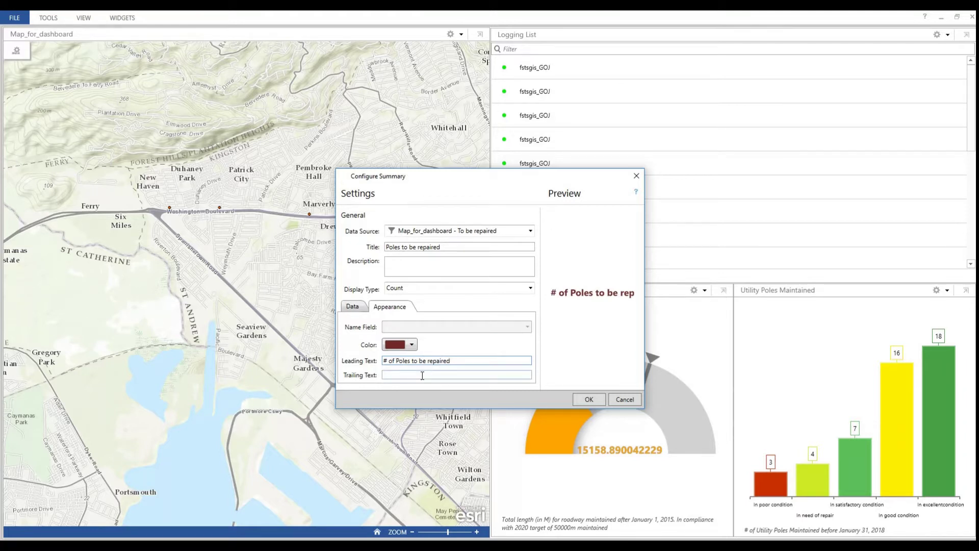
left_click(590, 400)
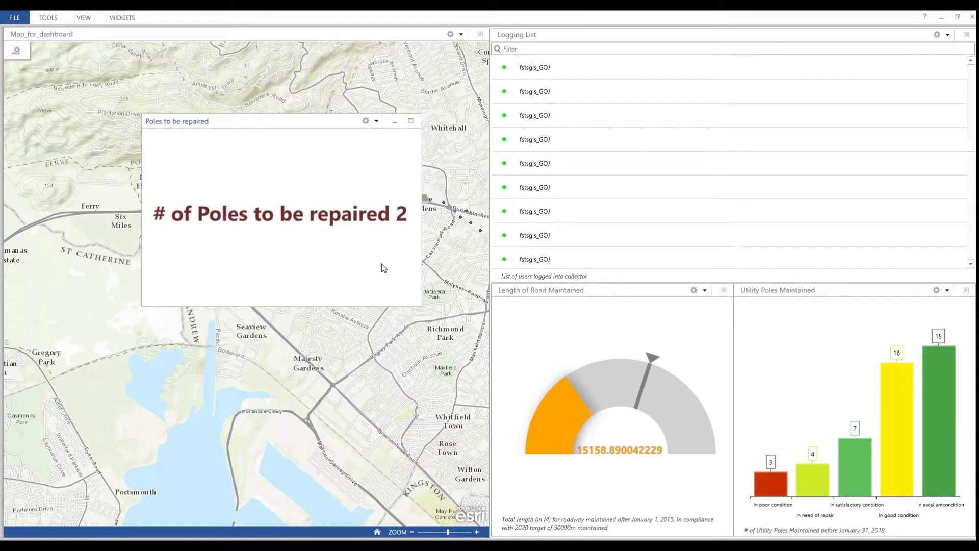
Reconfigure the Poles to be repaired widget so its leading text ends with a colon: "# of Poles to be repaired:".
left_click(376, 122)
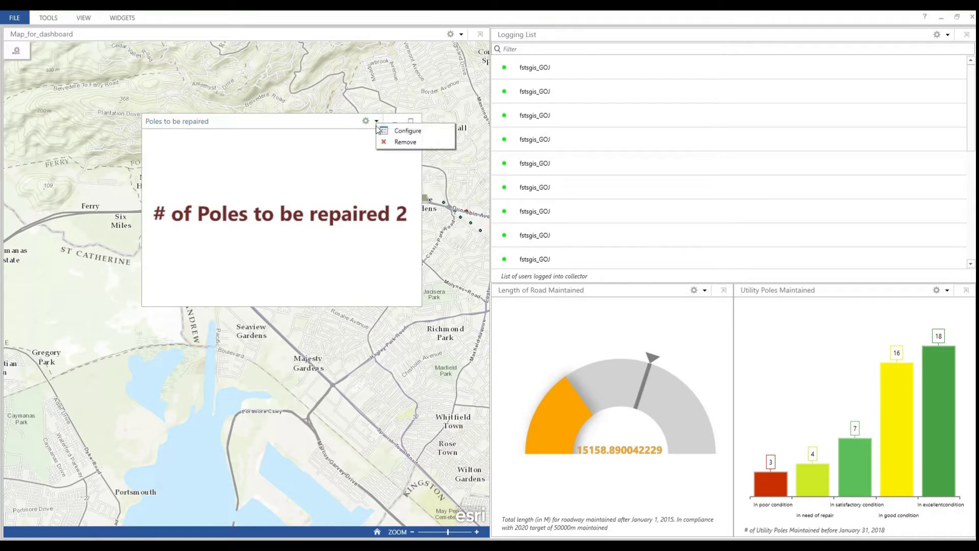
left_click(407, 132)
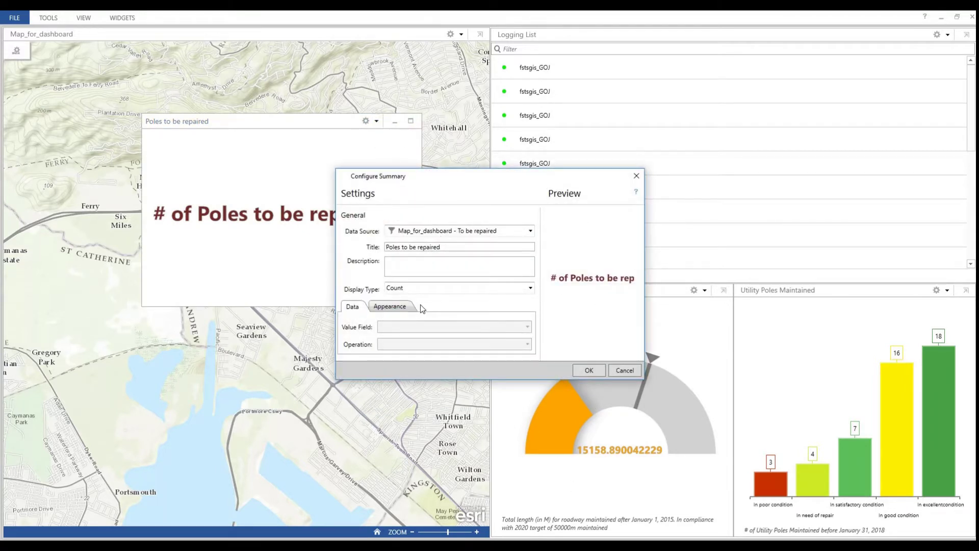
left_click(402, 307)
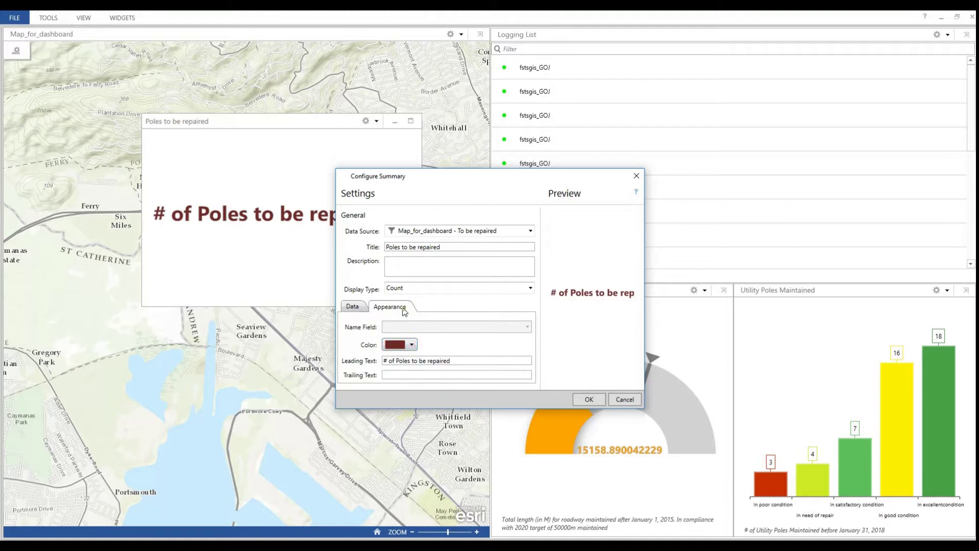
left_click(452, 360)
left_click(588, 400)
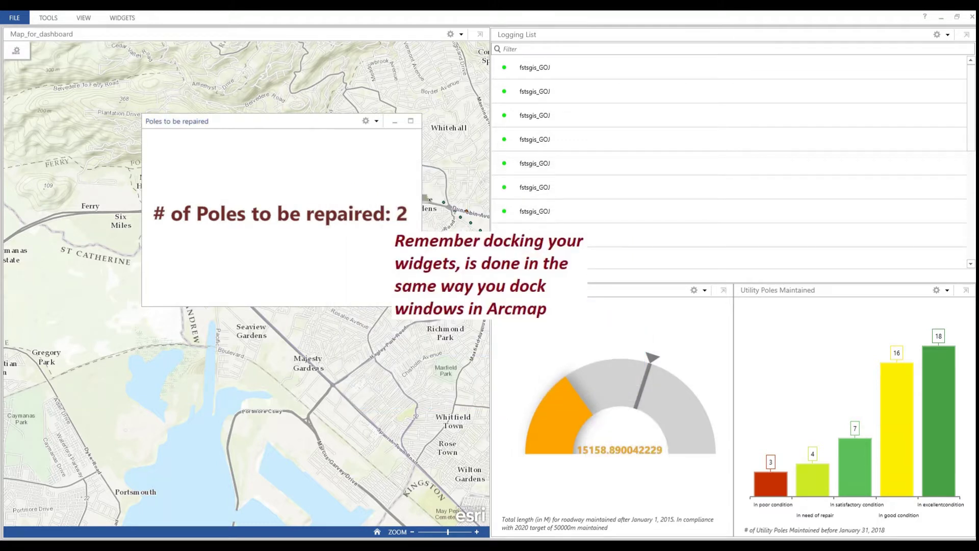
Dock the Poles to be repaired widget directly beneath the Utility Poles Maintained chart.
left_click_drag(276, 122, 856, 394)
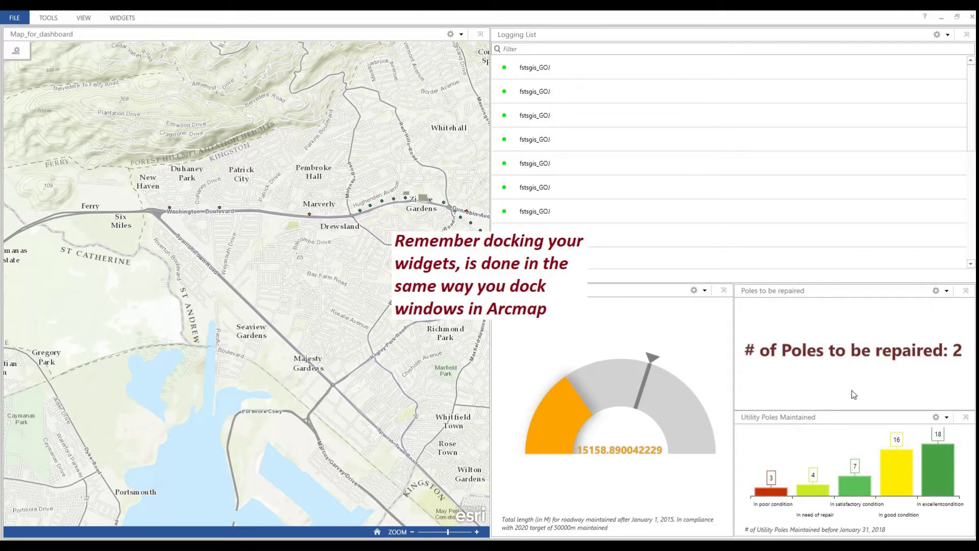
left_click(966, 291)
left_click_drag(255, 120, 855, 425)
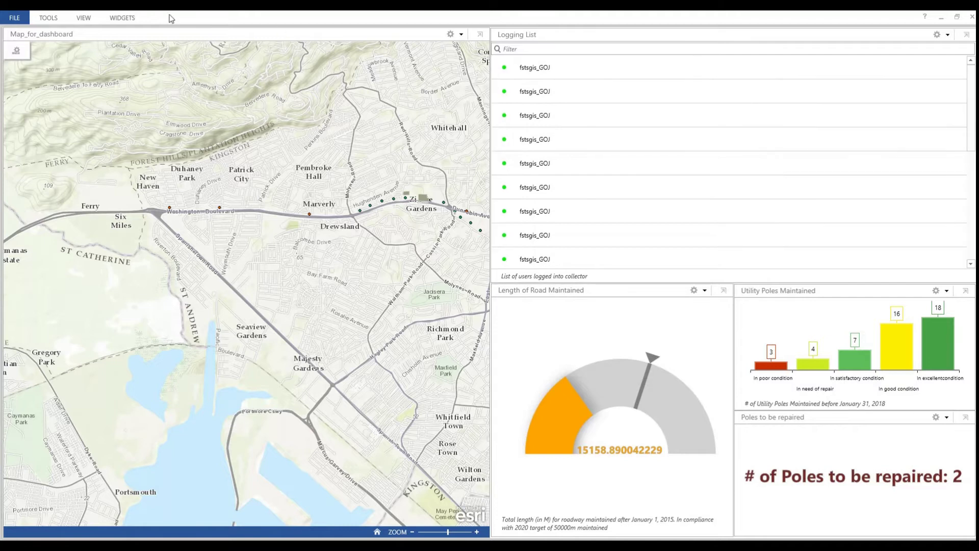
Add a second Summary widget to the operation view.
left_click(123, 18)
left_click(145, 36)
scroll(638, 354, "down", 8)
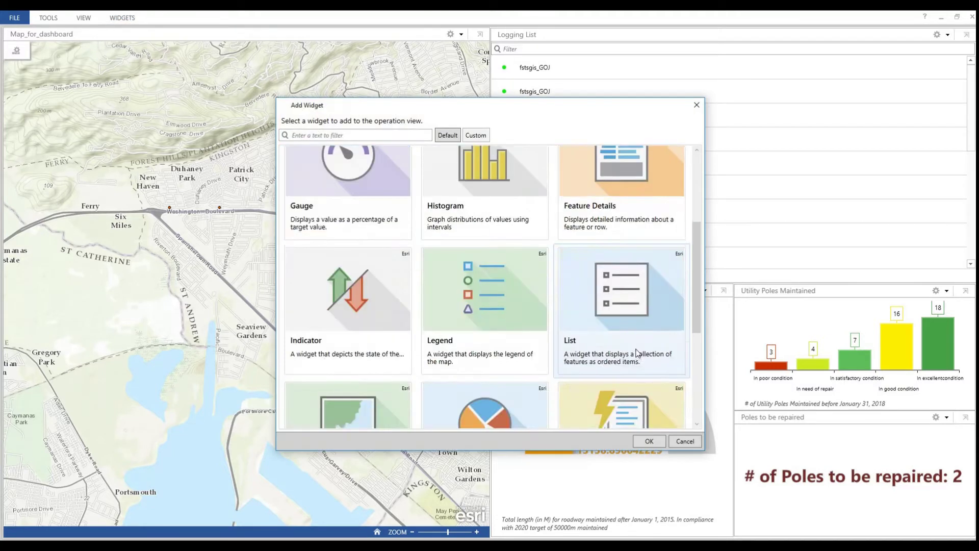
double_click(345, 361)
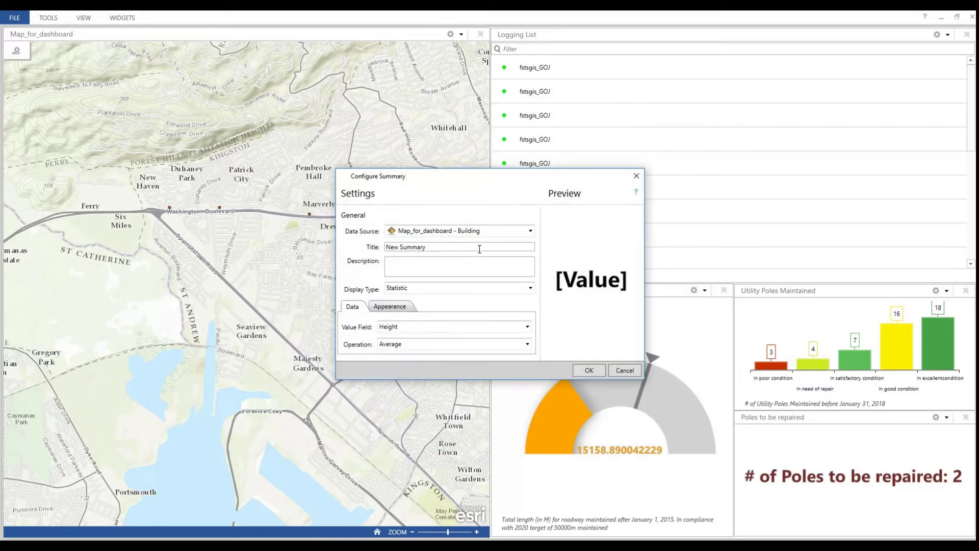
Set the new summary's data source to the Commercial query of Map_for_dashboard and its title to "Commercial Building Count".
left_click(530, 230)
left_click(436, 278)
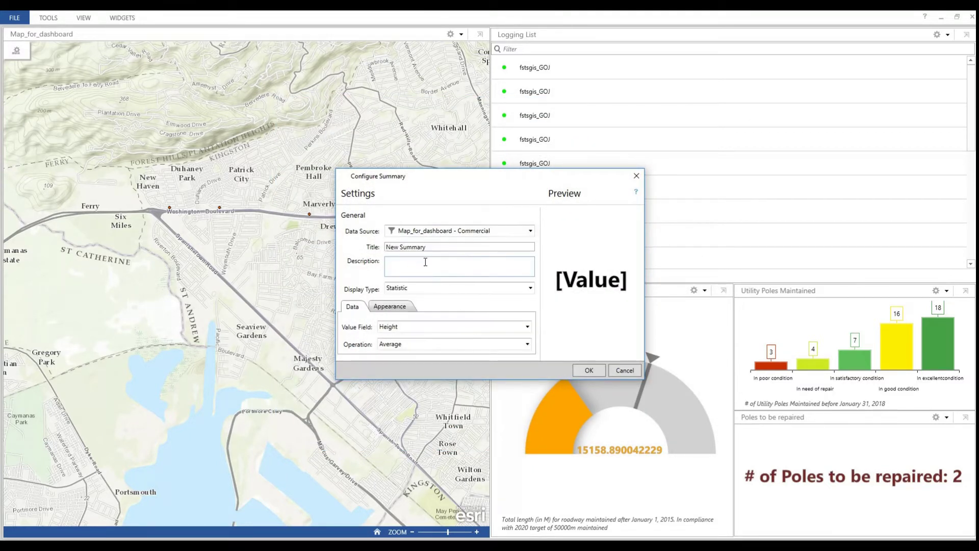
left_click_drag(433, 247, 366, 248)
type("Co")
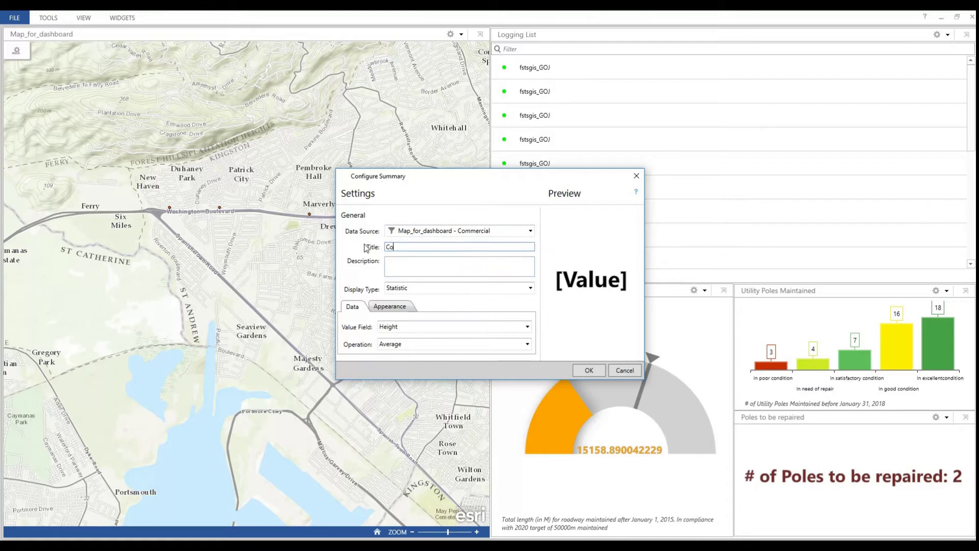
type("mmercial Bui")
type("ng Coun")
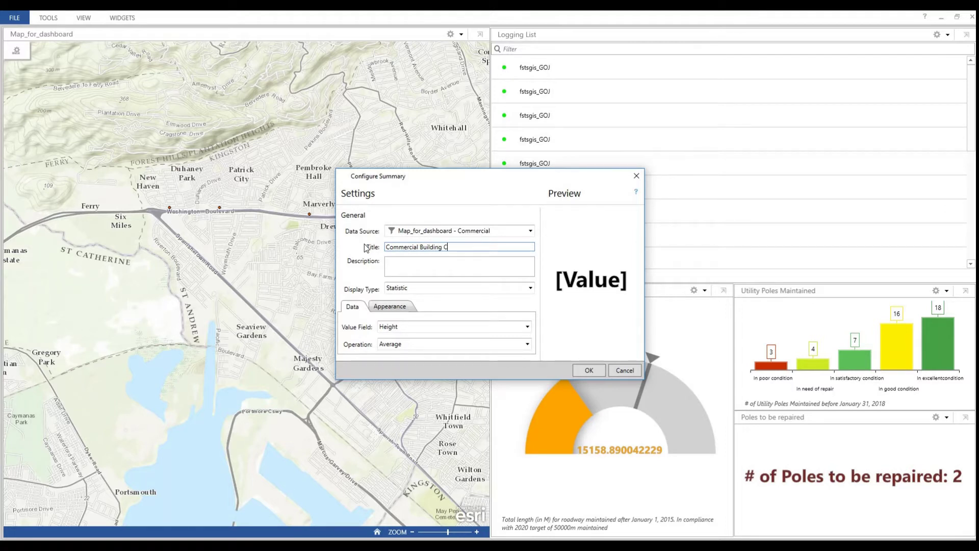
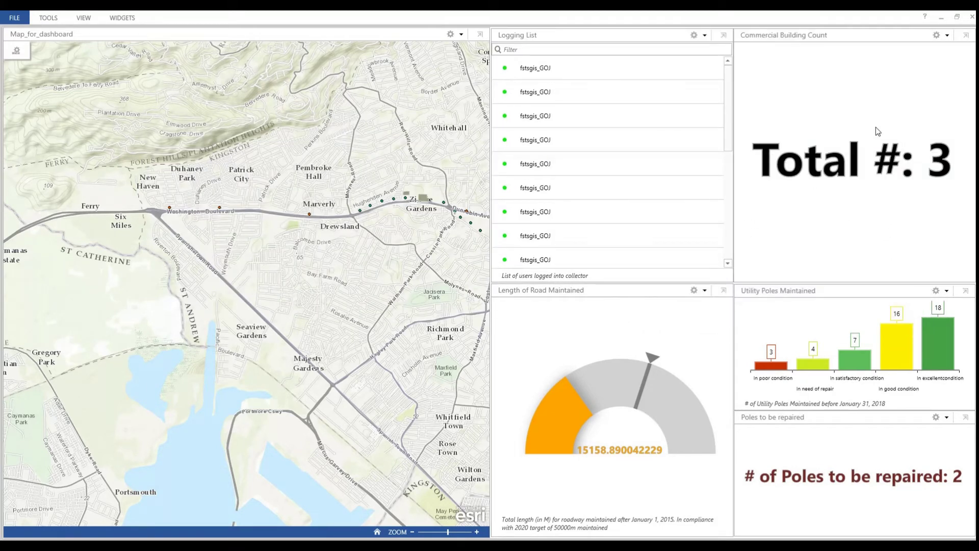
Reconfigure the Commercial Building Count widget so its leading text reads "Total # of Commercial Bldg:".
left_click(946, 37)
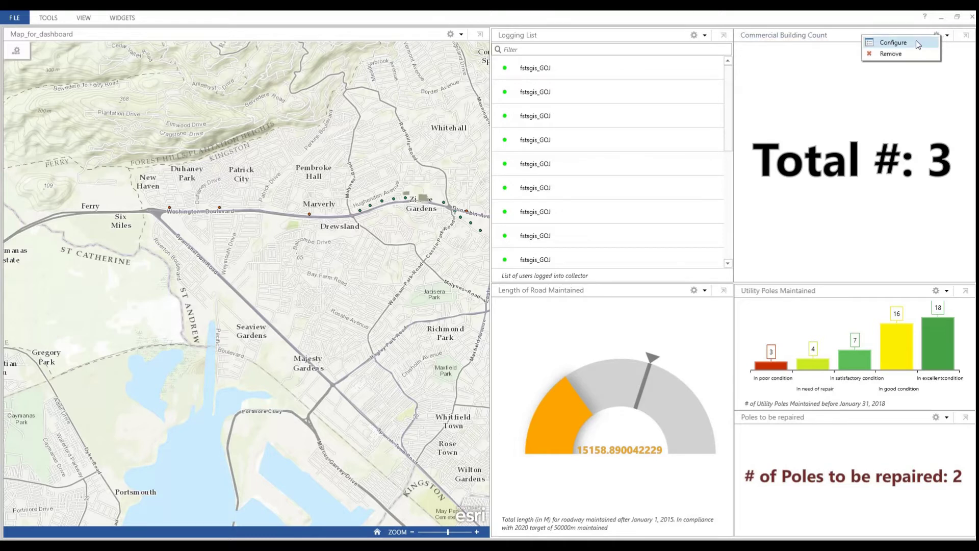
left_click(916, 41)
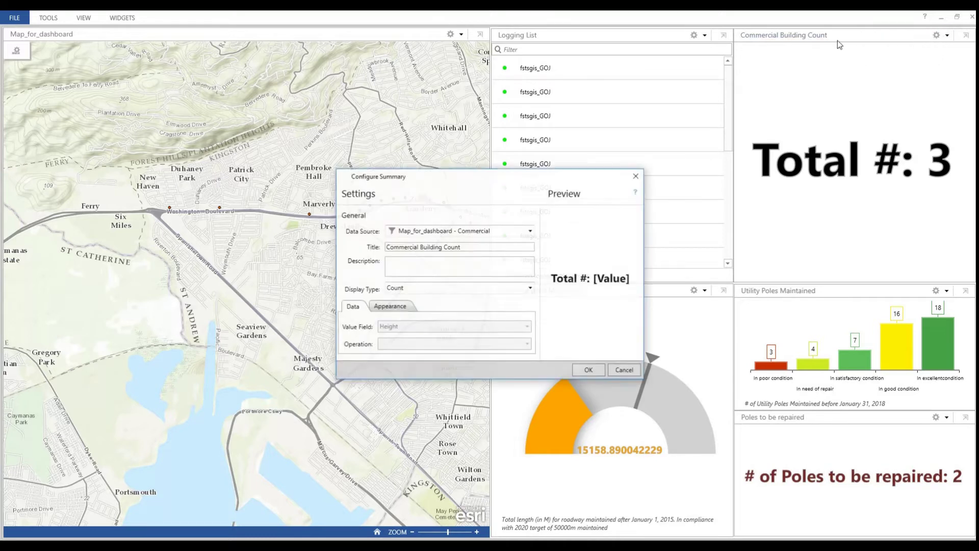
left_click(393, 306)
double_click(401, 361)
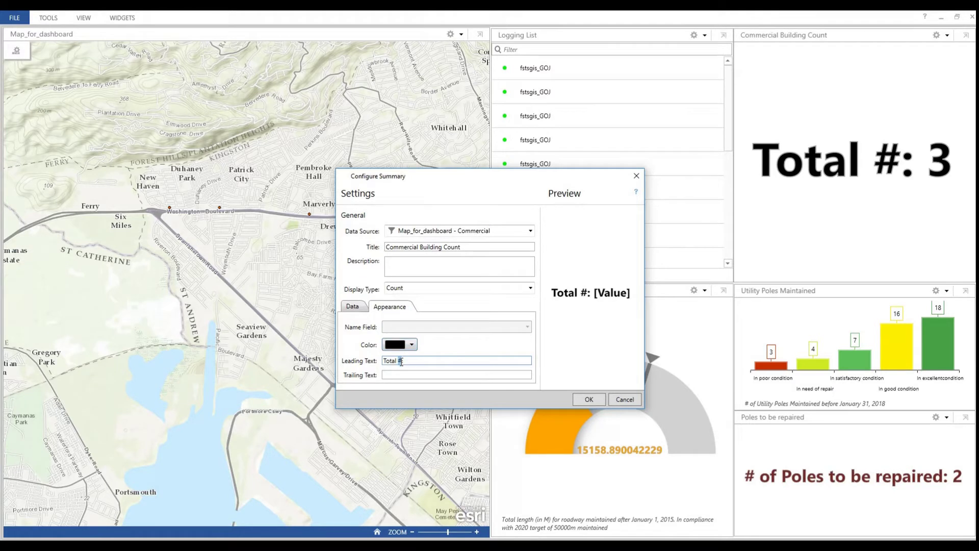
type("# of Co")
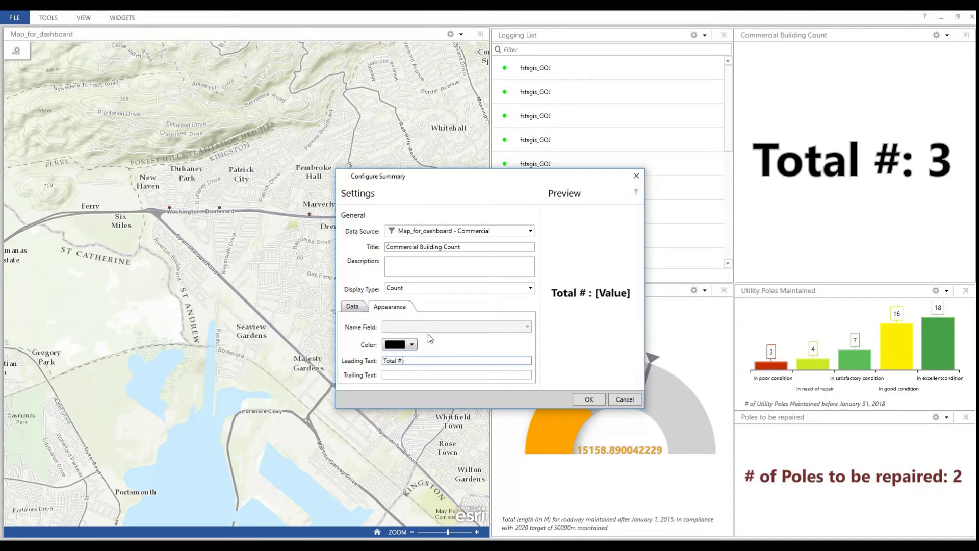
type("mmercial Bldg")
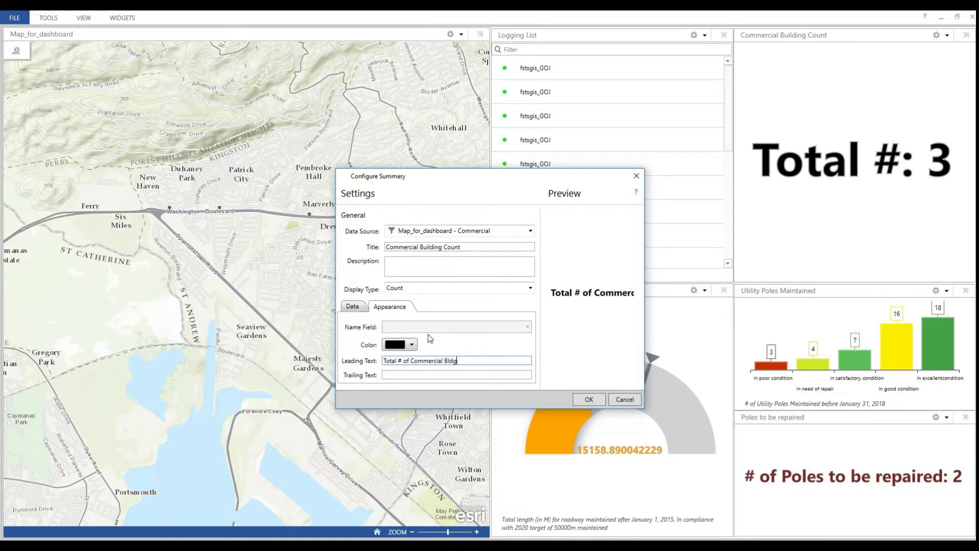
left_click(589, 400)
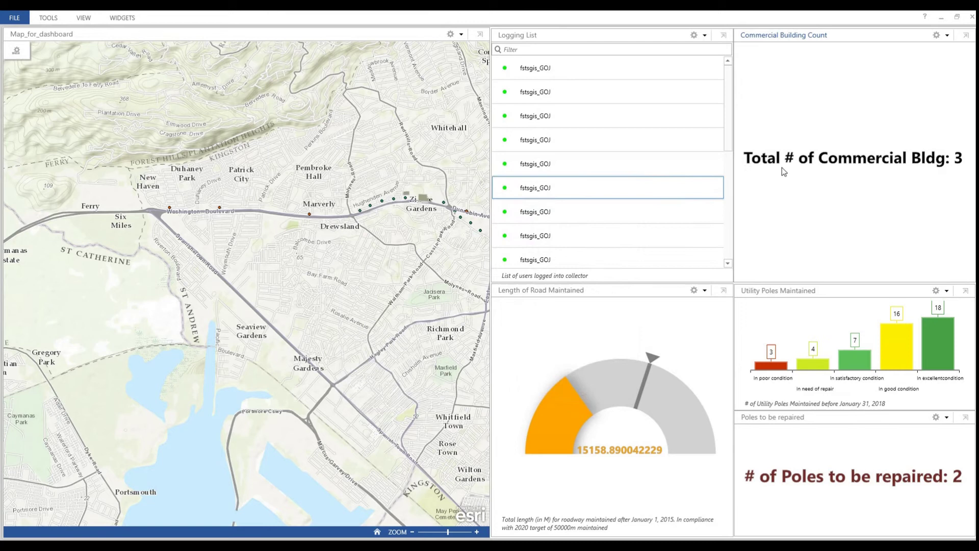
Add a third Summary widget to the operation view.
left_click(122, 20)
left_click(148, 36)
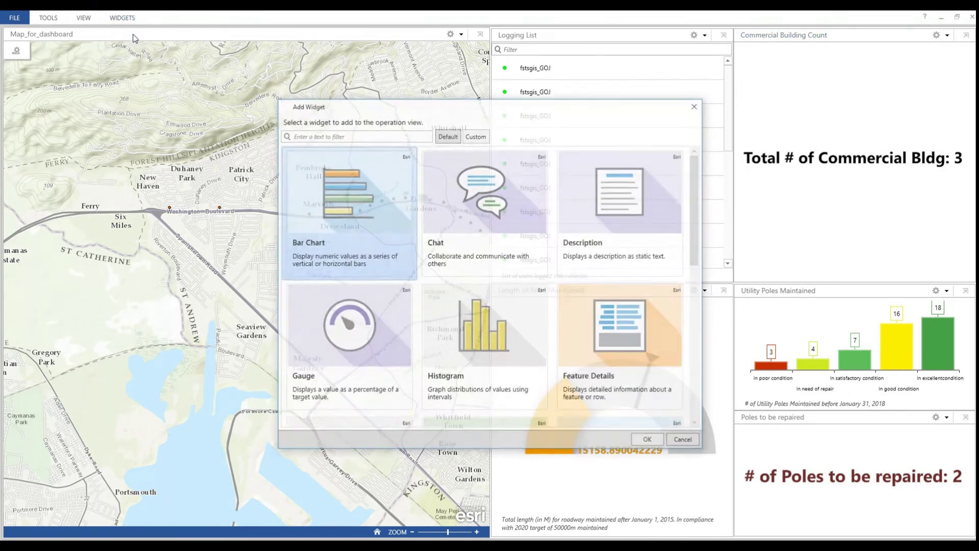
scroll(510, 303, "down", 3)
scroll(512, 296, "down", 4)
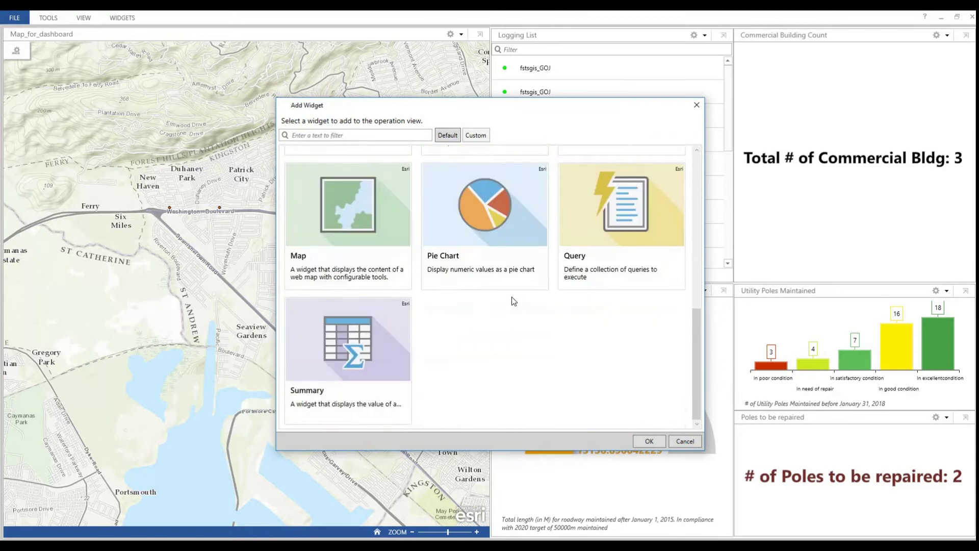
left_click(334, 359)
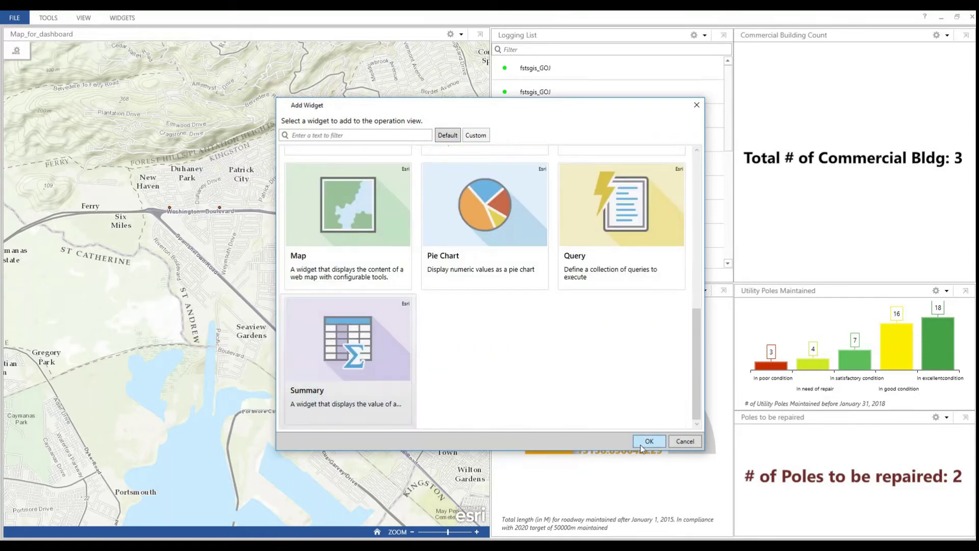
left_click(639, 443)
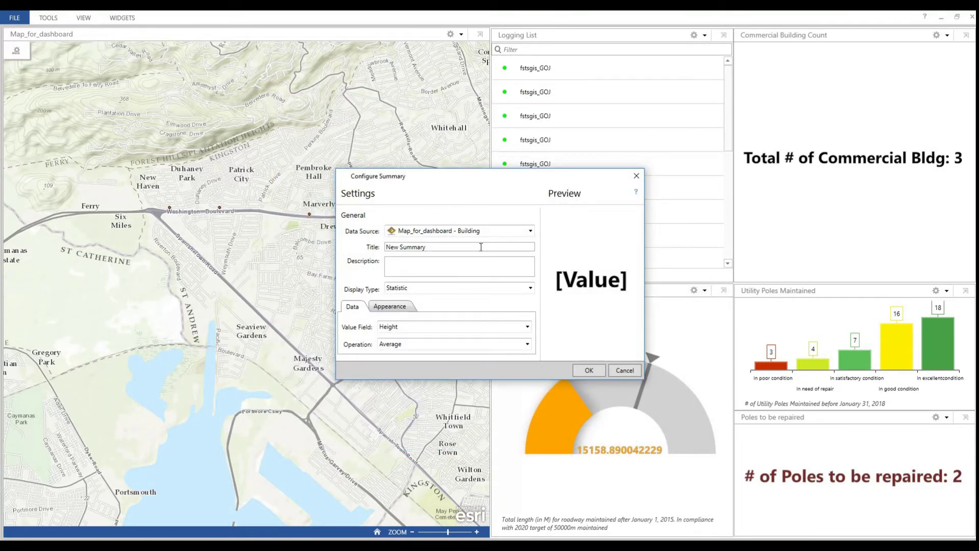
Configure the new summary with the Residential query as data source, the title "Residential Count" and the display type Count.
left_click(530, 232)
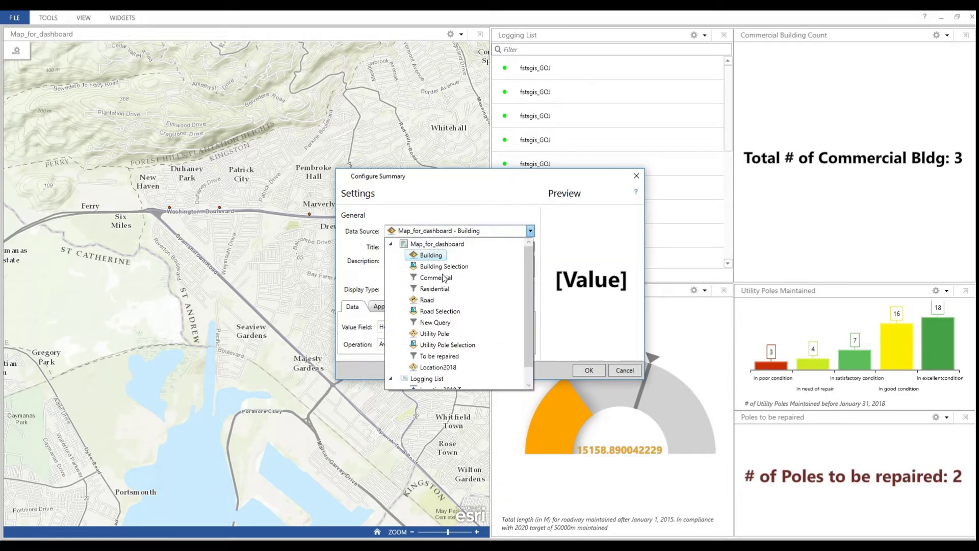
left_click(429, 290)
left_click_drag(435, 247, 356, 246)
type("Res")
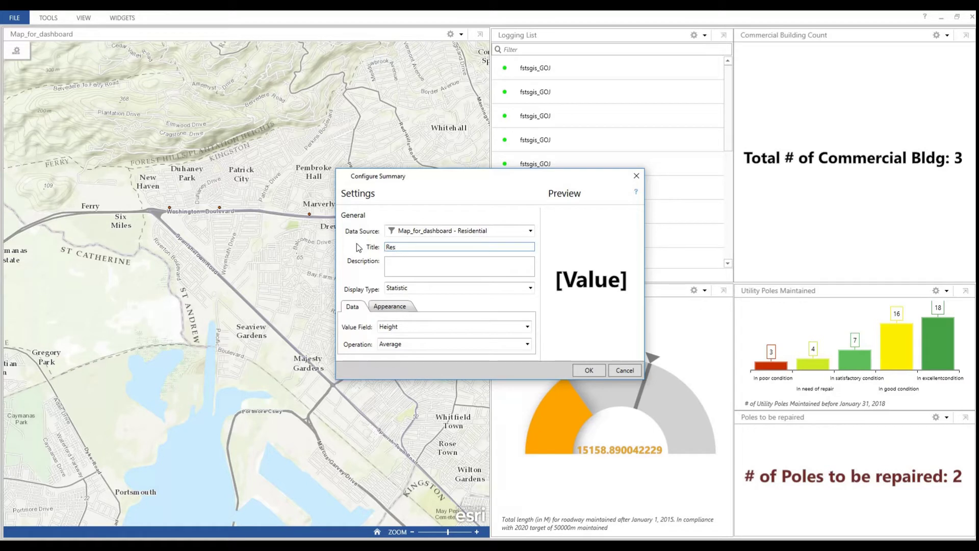
type("idential Count")
left_click(397, 307)
left_click(424, 290)
left_click(418, 311)
Create the residential summary with leading text "Total # of Residential Bldg:" and dock it directly beneath the Commercial Building Count widget.
left_click(405, 359)
type("Total ")
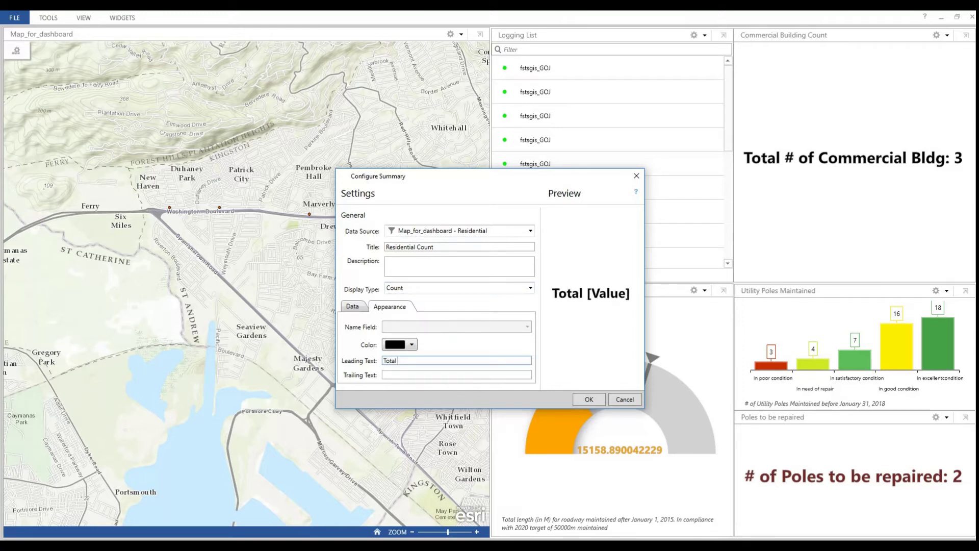
type("# of")
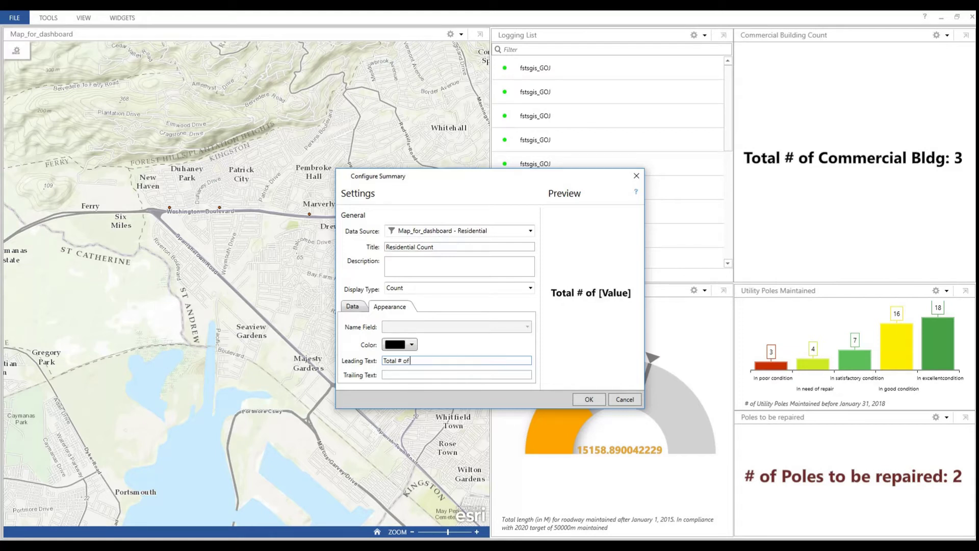
type(" Residential")
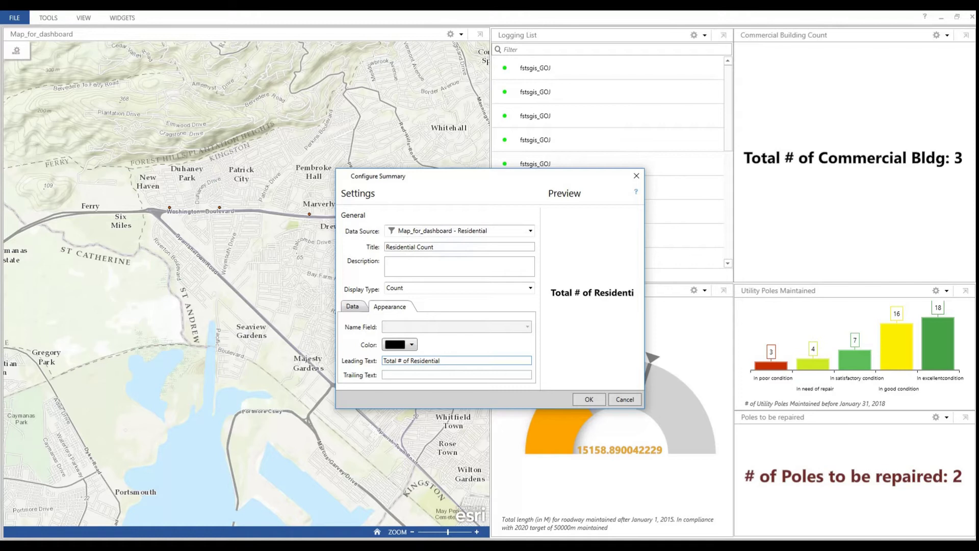
type(" Bldgs")
left_click(453, 361)
key("BackSpace")
left_click(583, 401)
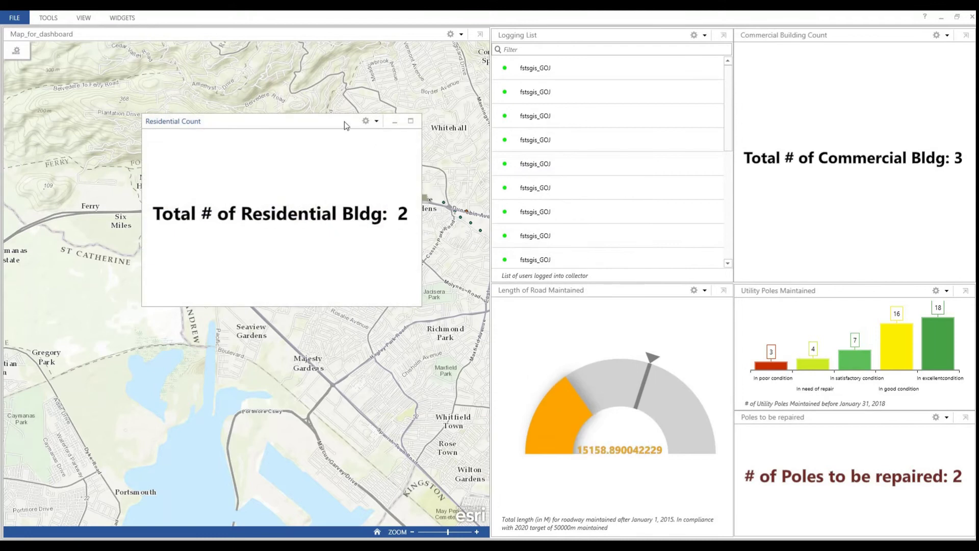
left_click_drag(270, 129, 854, 177)
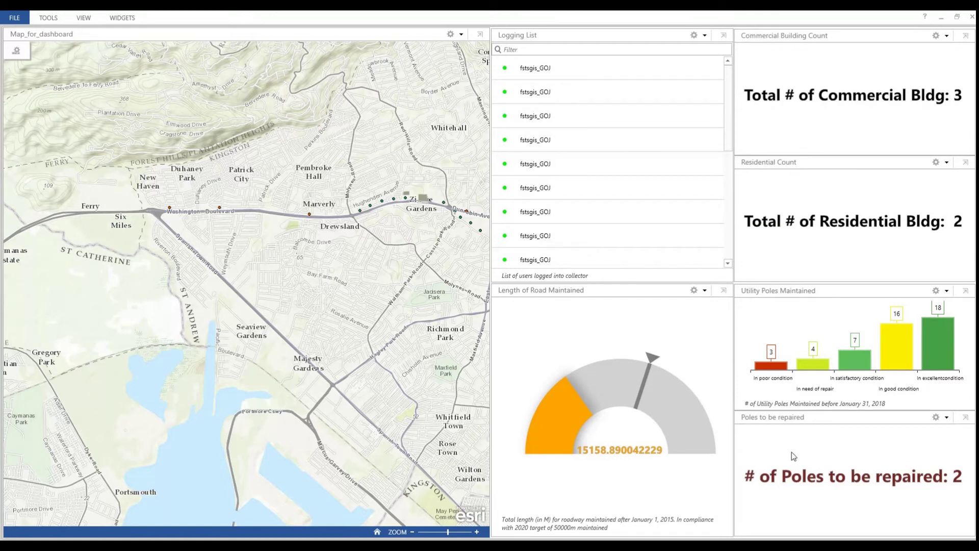
Add a Pie Chart widget to the operation view.
left_click(122, 18)
left_click(153, 37)
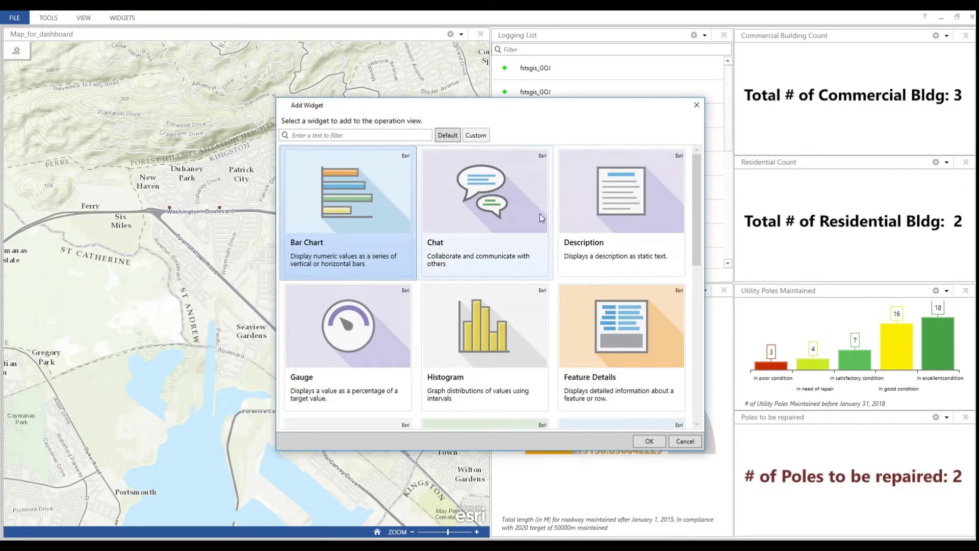
scroll(518, 283, "down", 5)
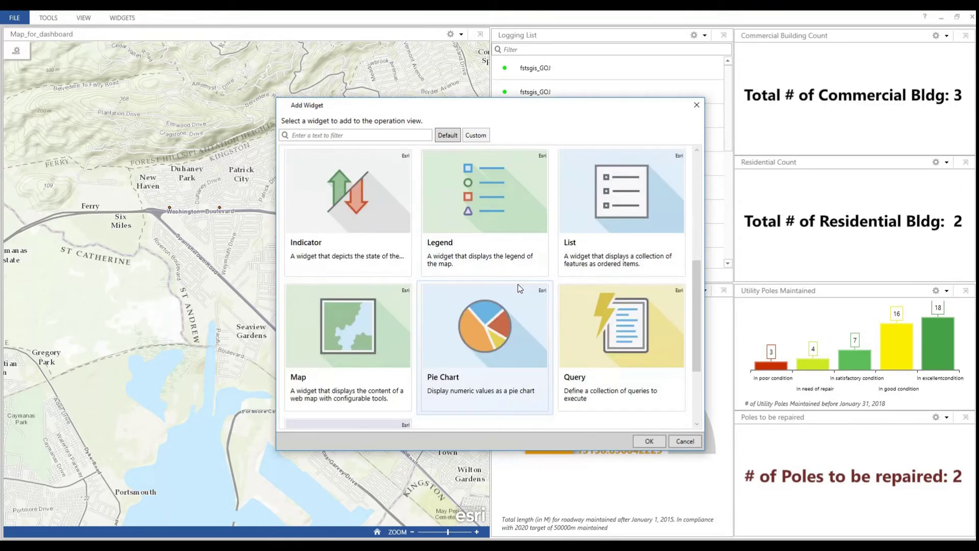
scroll(519, 288, "down", 2)
left_click(508, 276)
left_click(648, 442)
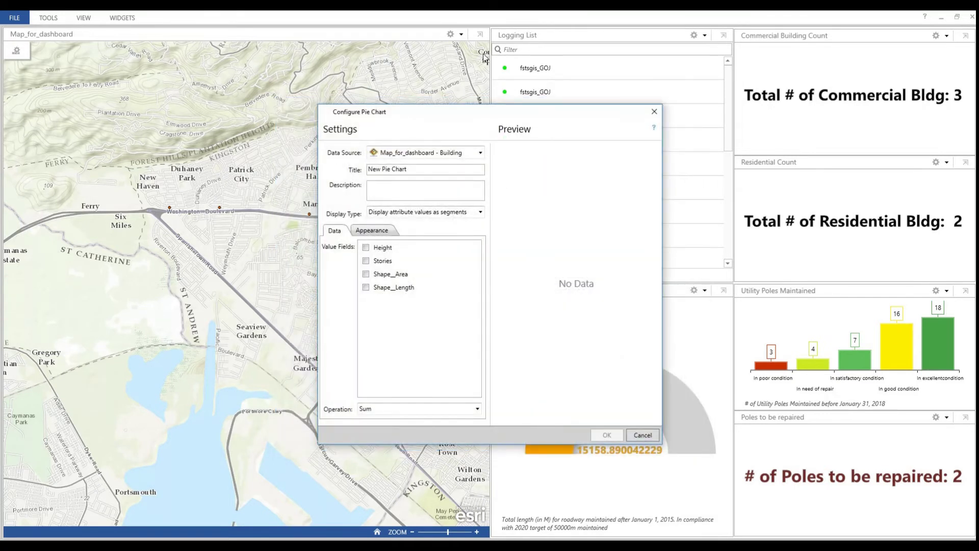
Set the pie chart's data source to Utility Pole, its title to "Material" and its description to "Utility Pole Material distribution".
left_click(480, 153)
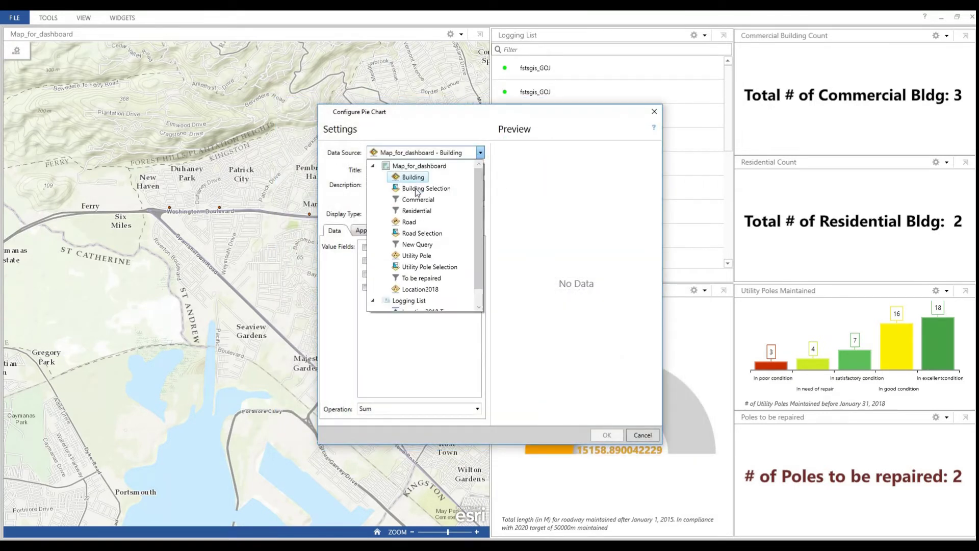
left_click(413, 254)
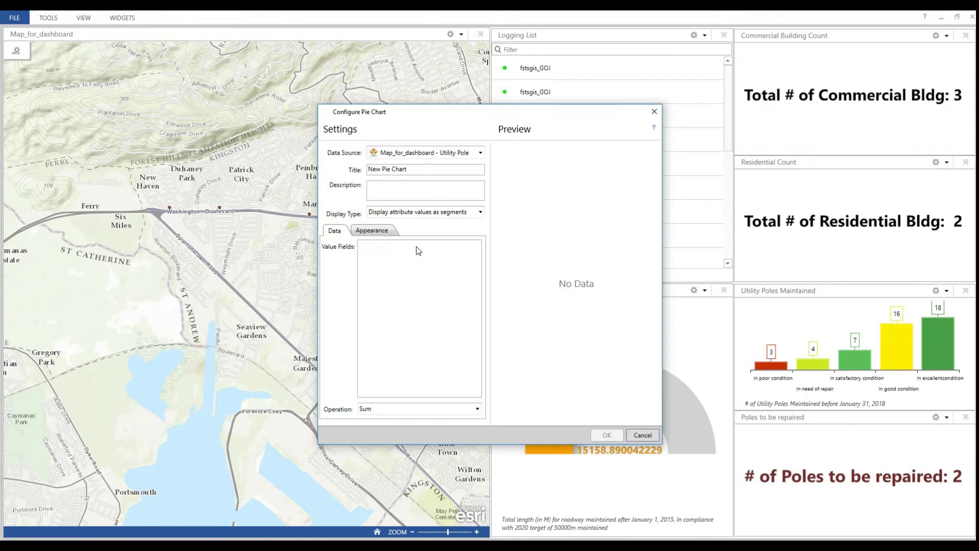
left_click_drag(413, 171, 365, 174)
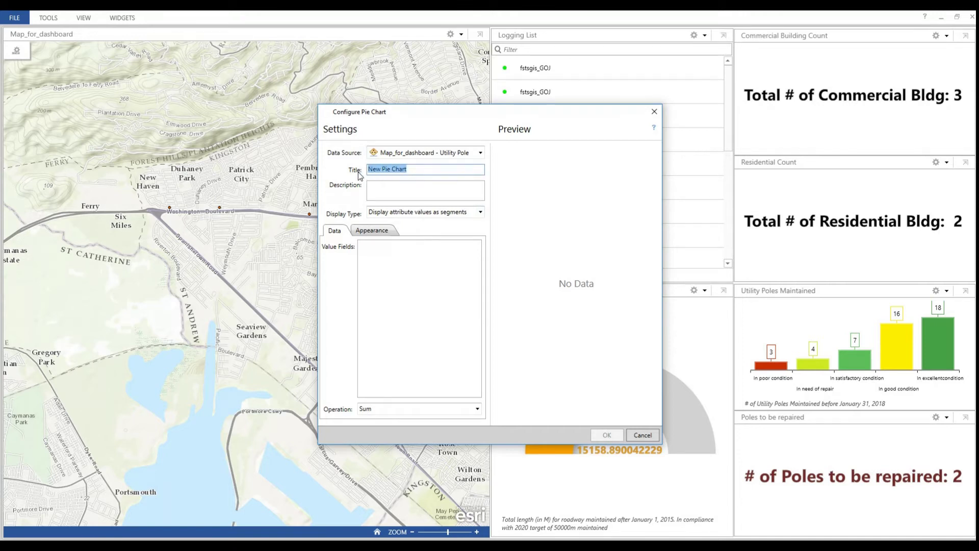
type("Material")
key("Tab")
type("Utility Pole Material")
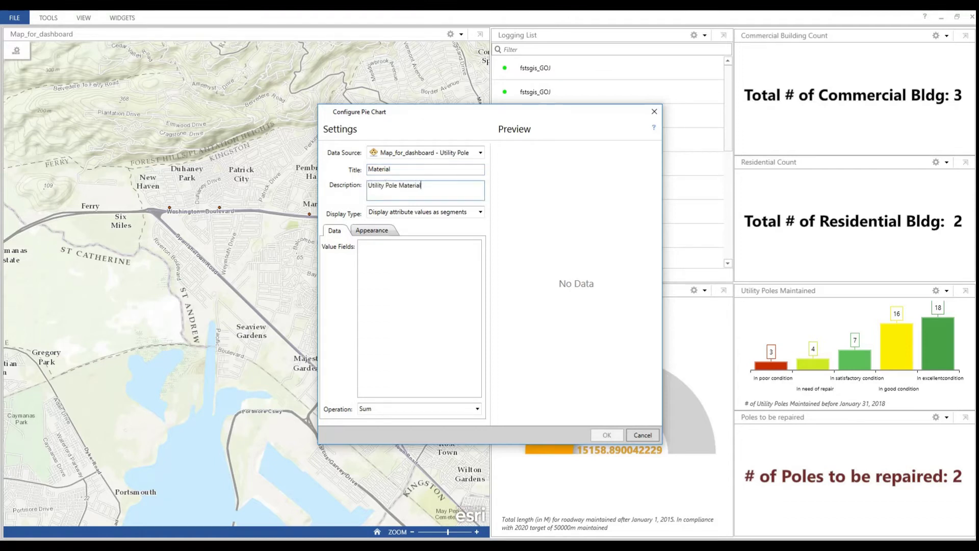
type(" dis")
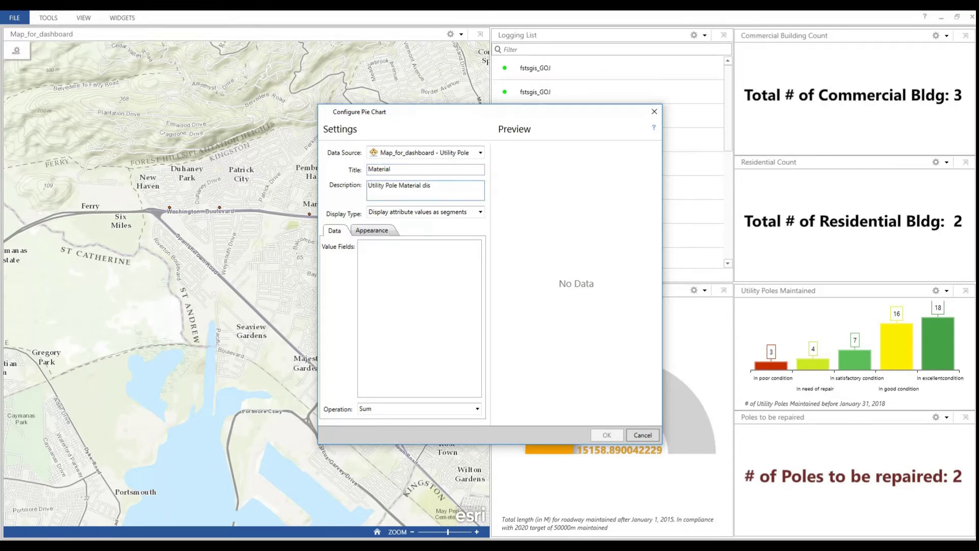
type("tribution")
Make the pie chart display feature counts as segments, using Material as the value field.
left_click(480, 212)
left_click(459, 248)
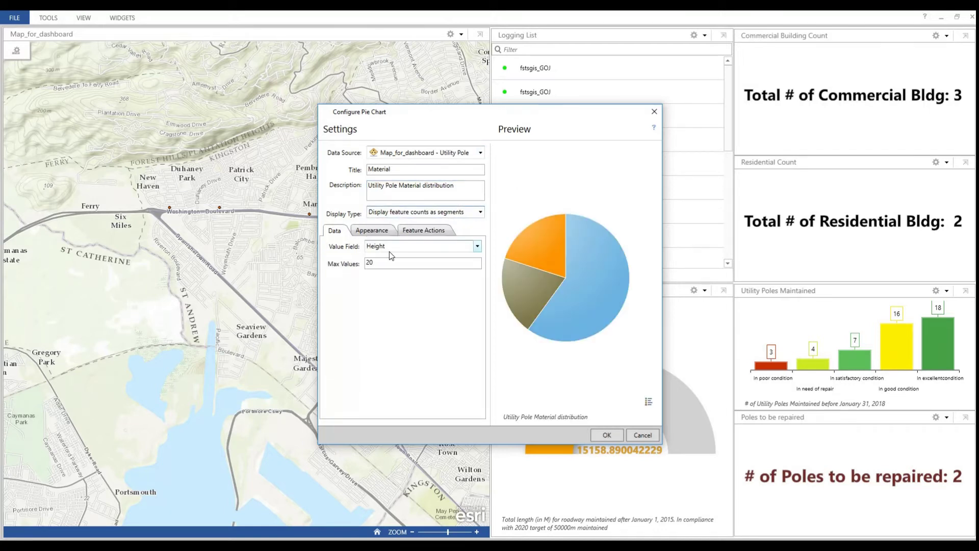
left_click(478, 246)
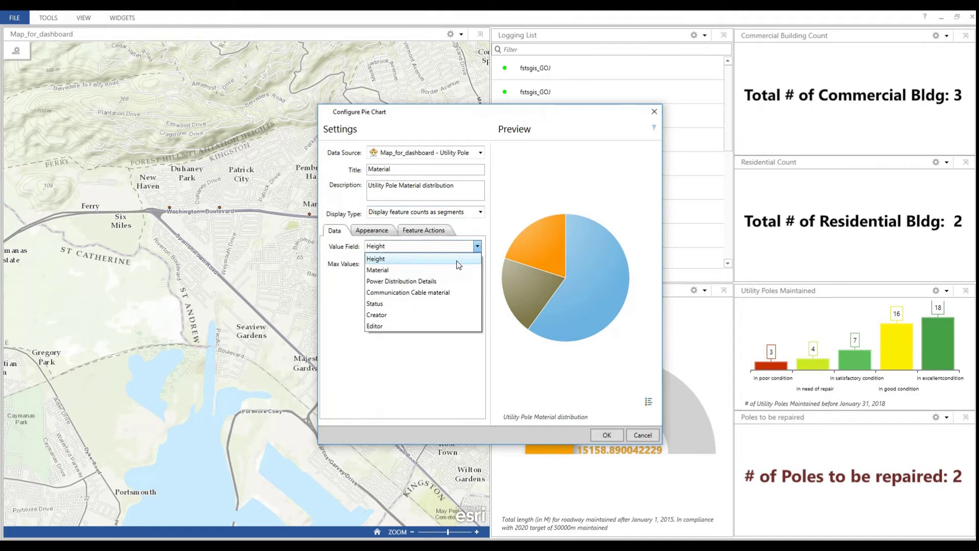
left_click(379, 270)
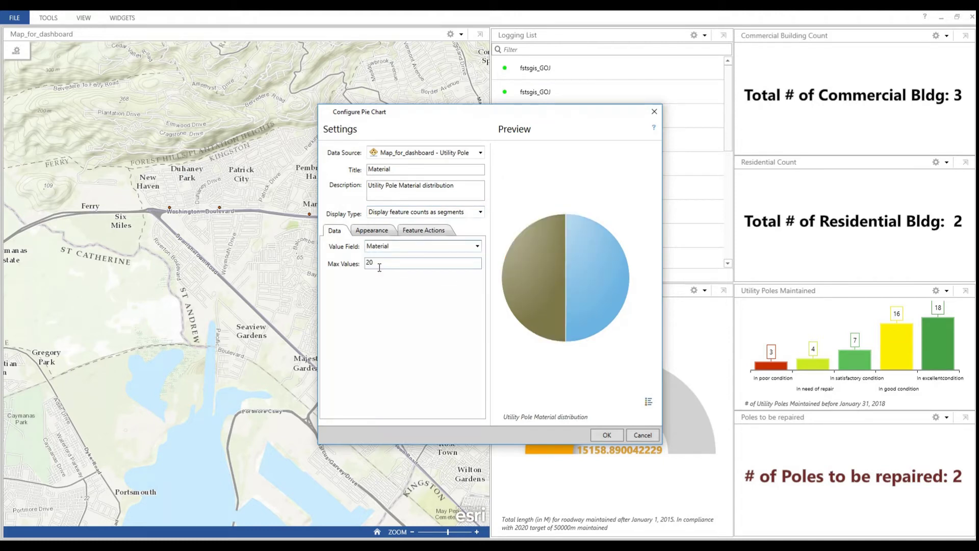
Apply the red, yellow and green color scheme to the pie chart and show its labels.
left_click(375, 230)
left_click(454, 260)
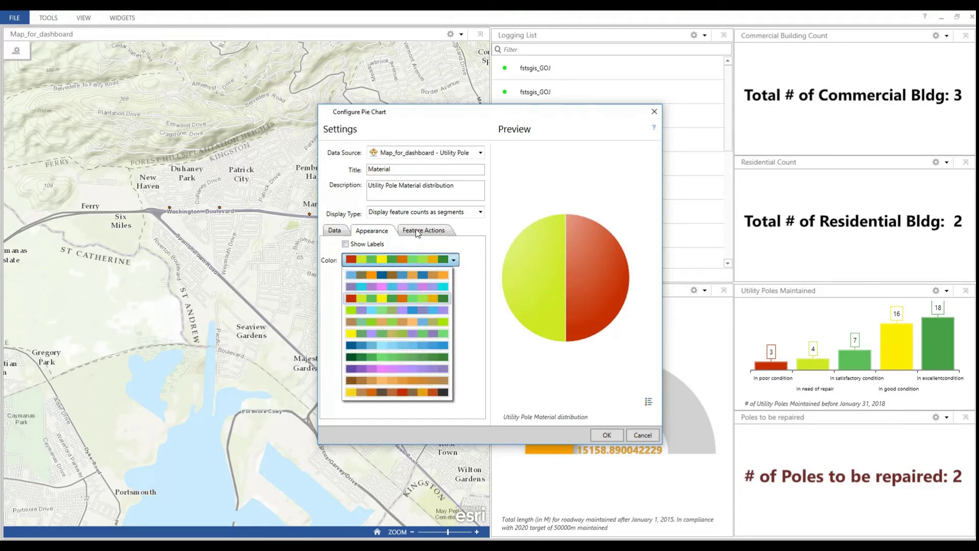
left_click(346, 244)
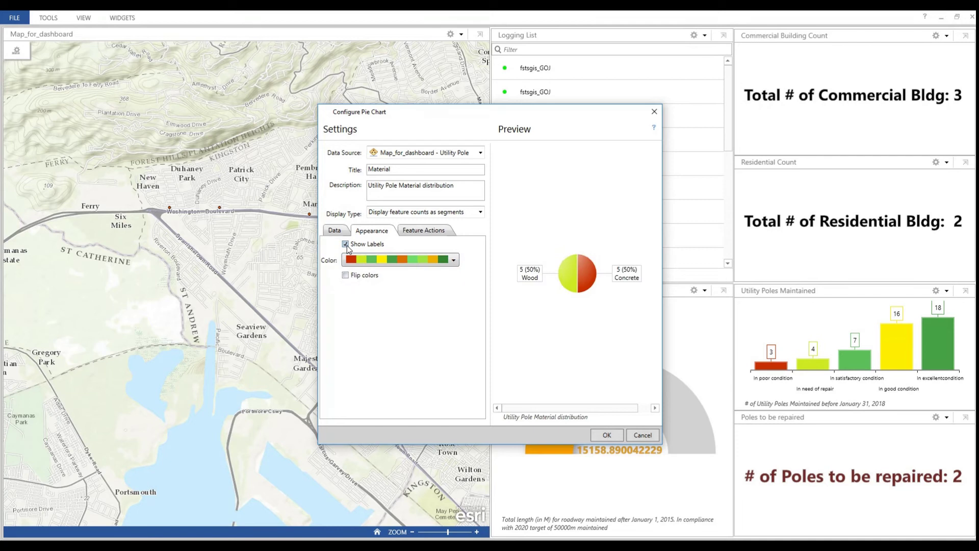
Enable the Select feature action for the pie chart and dock the finished Material widget below the Length of Road Maintained gauge.
left_click(424, 231)
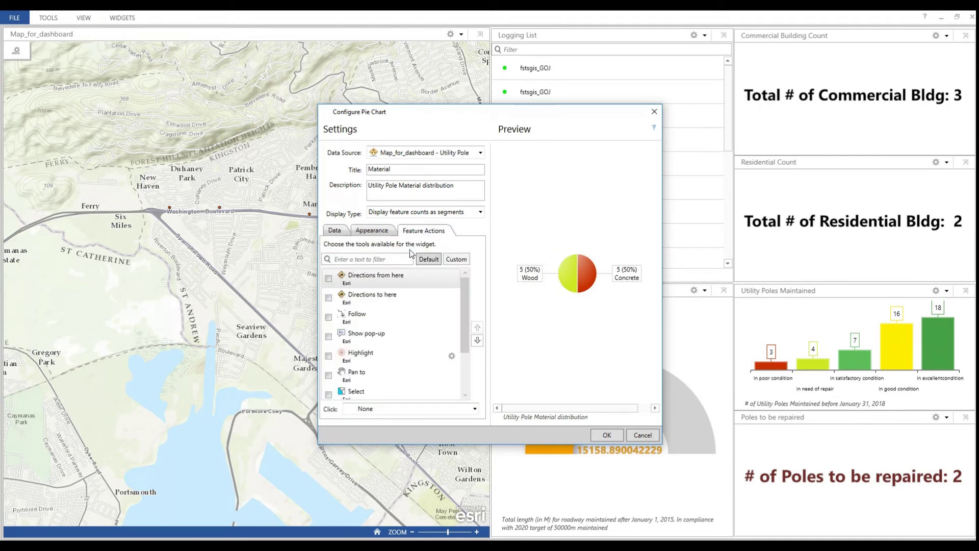
scroll(330, 393, "down", 1)
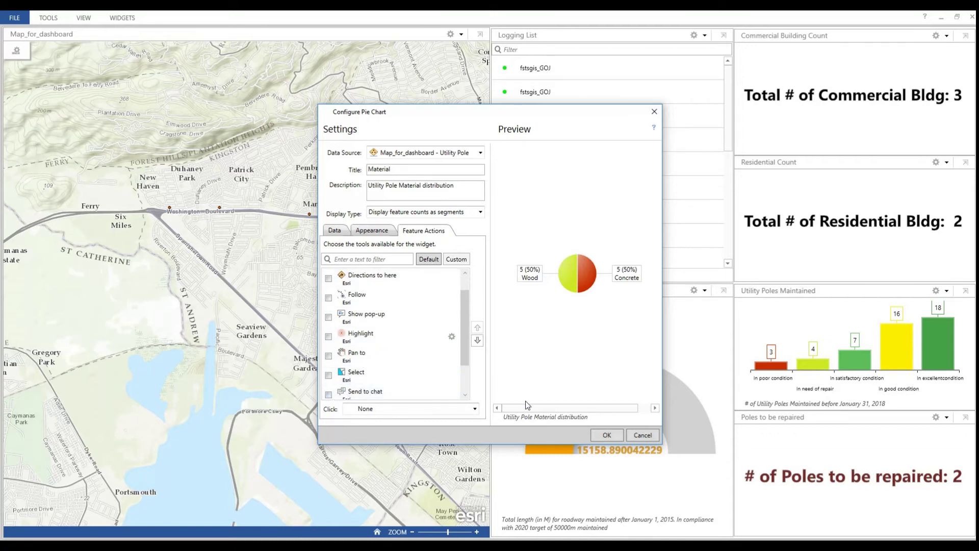
left_click(329, 376)
left_click(601, 436)
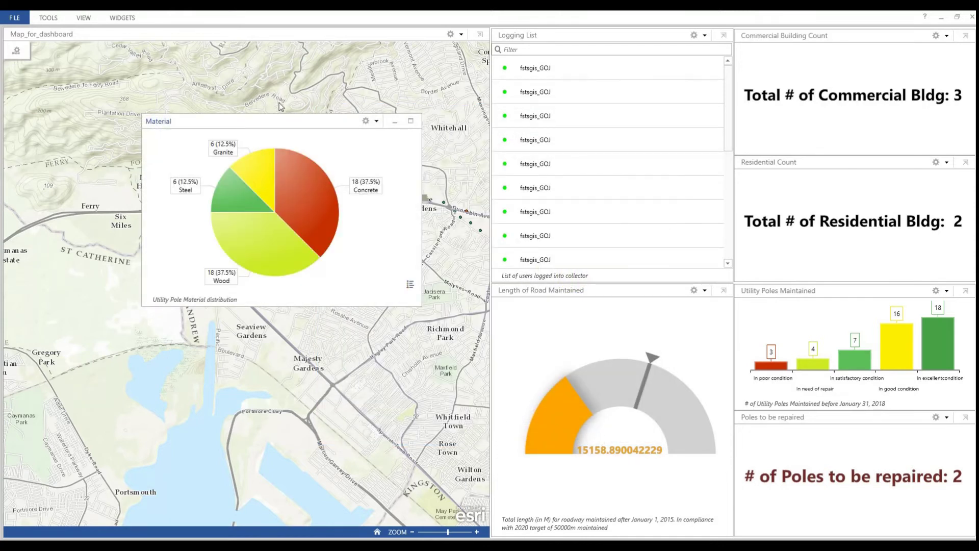
left_click_drag(255, 124, 611, 429)
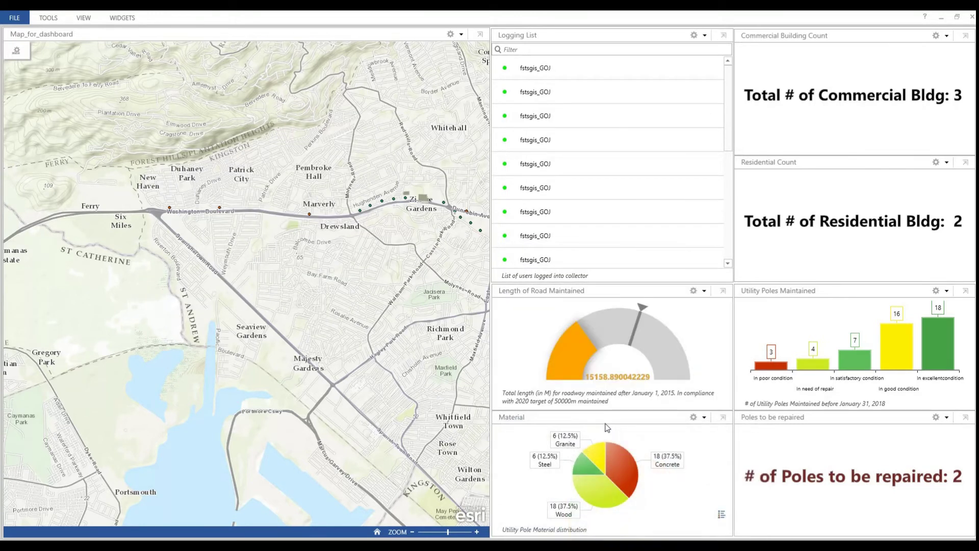
Add a Legend widget to the operation view.
left_click(122, 19)
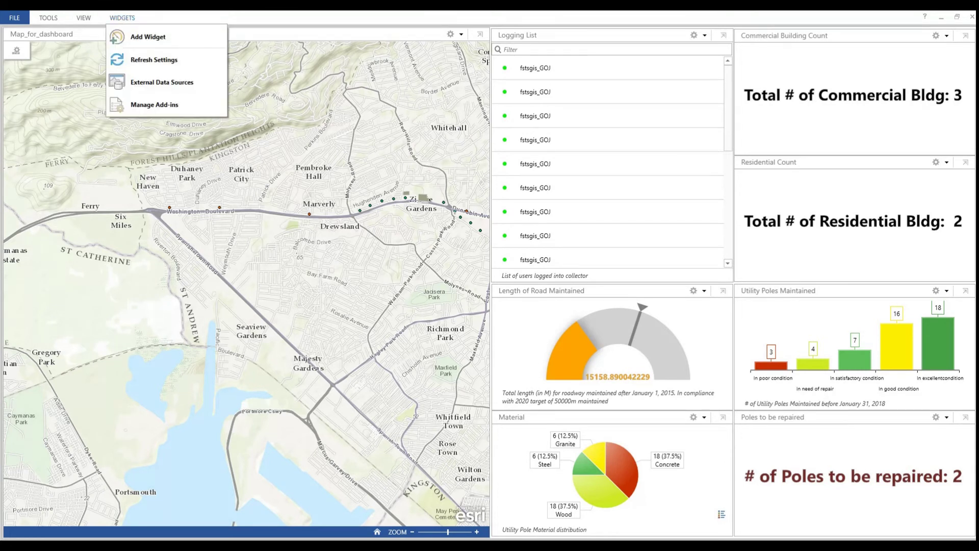
left_click(180, 160)
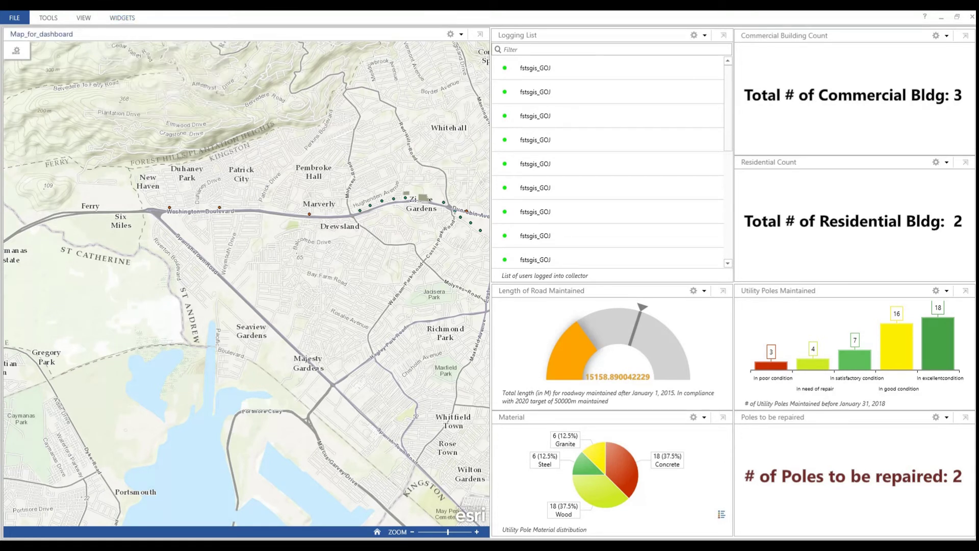
left_click(116, 19)
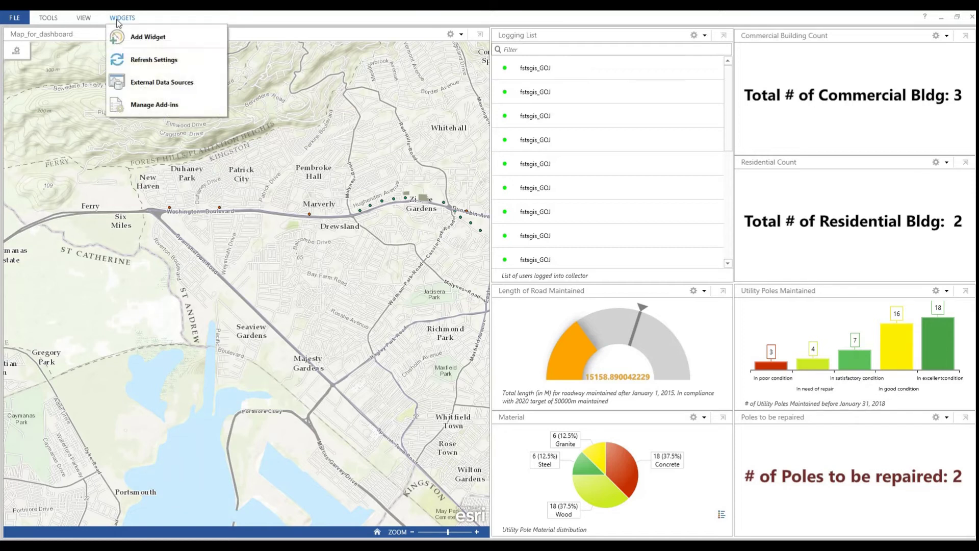
left_click(145, 37)
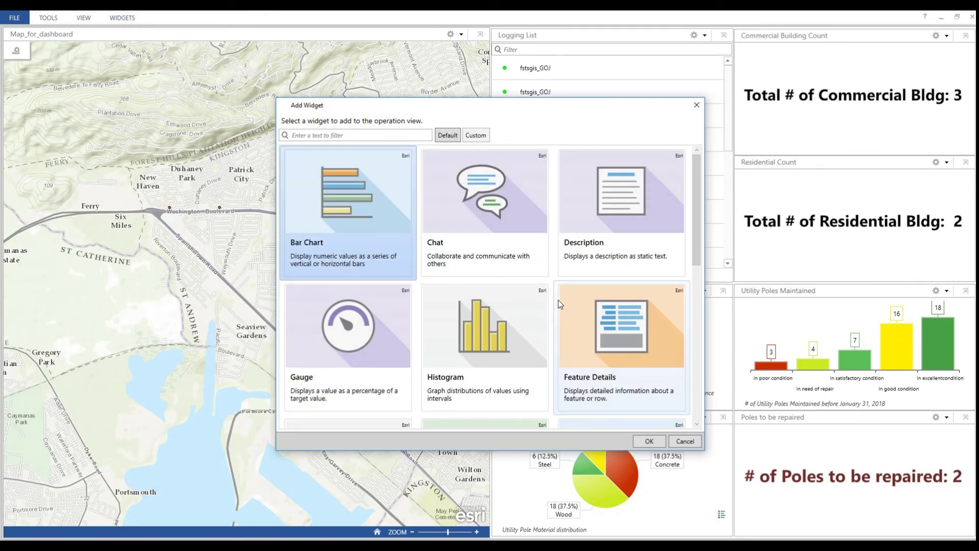
scroll(468, 283, "down", 2)
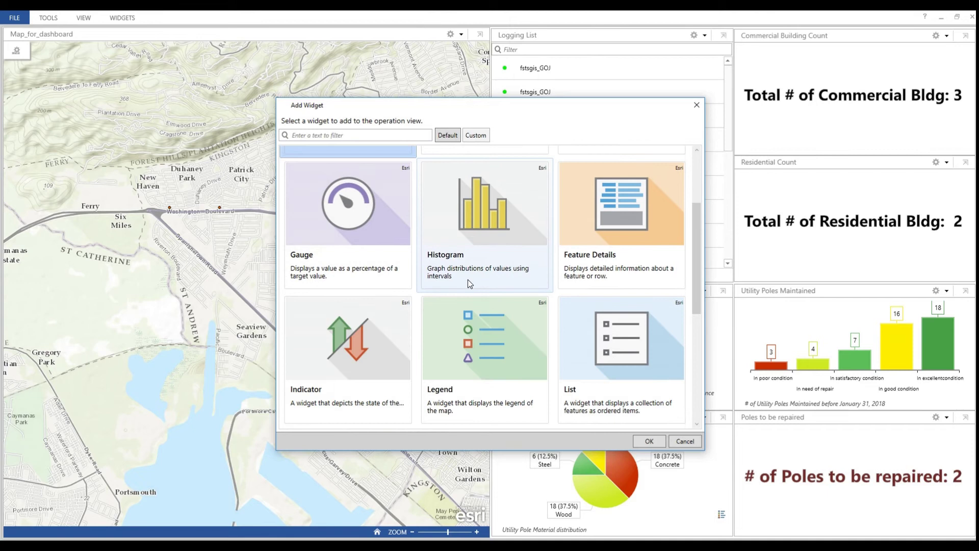
scroll(467, 279, "down", 1)
scroll(467, 279, "down", 1)
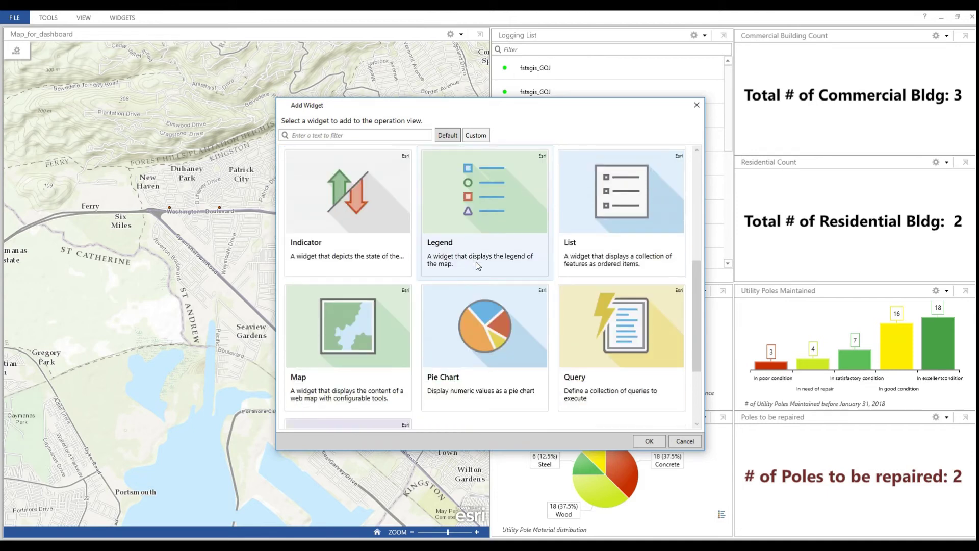
left_click(493, 204)
left_click(647, 441)
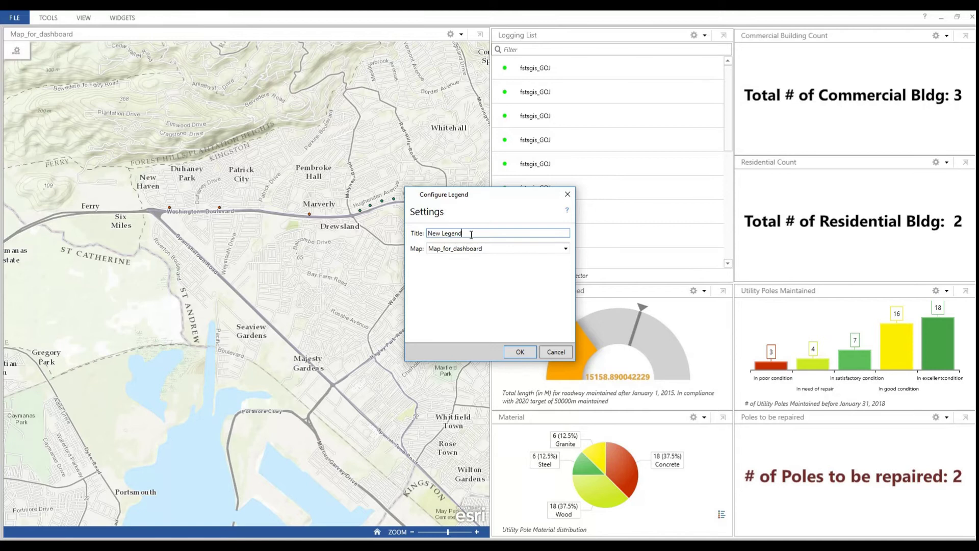
Title the legend widget "Legend" and create it for the Map_for_dashboard map.
double_click(434, 233)
key("Delete")
left_click(520, 352)
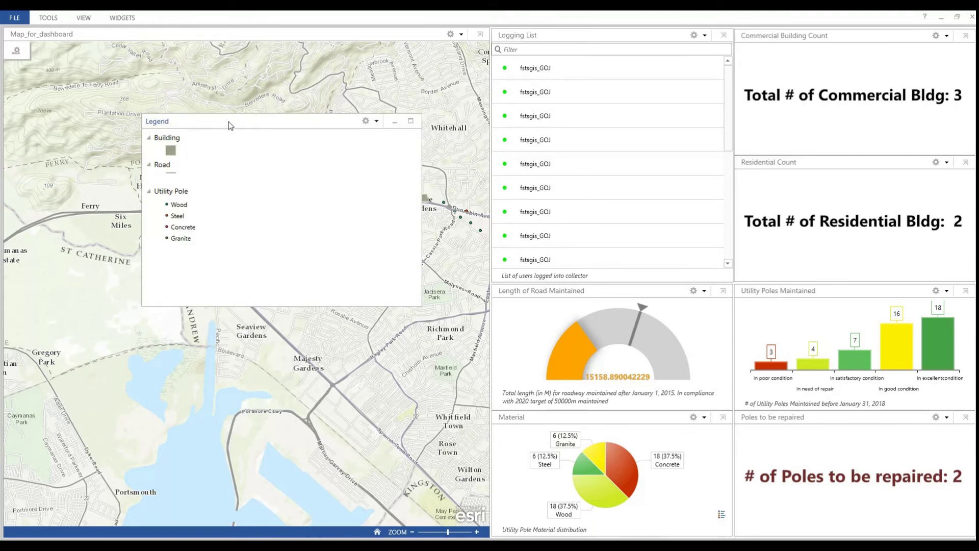
Arrange the road gauge and utility pole bar chart beneath the map, and dock the Legend widget above the Logging List.
left_click_drag(229, 126, 271, 317)
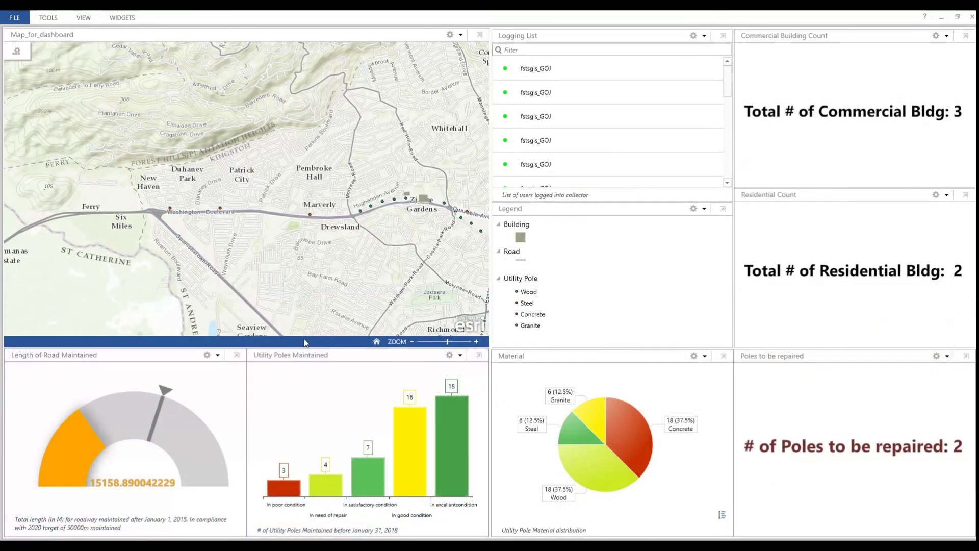
left_click(723, 208)
left_click_drag(265, 123, 617, 178)
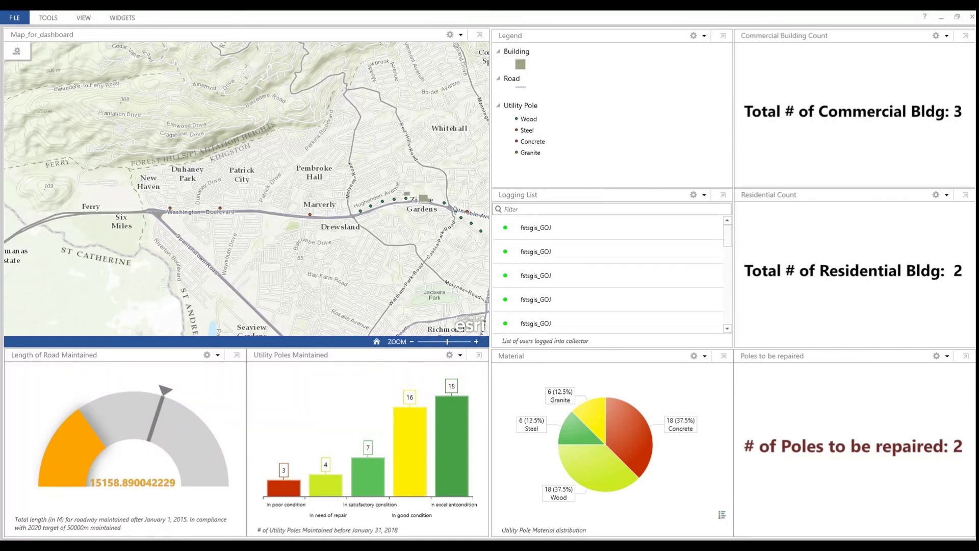
Save the dashboard as a multidisplay device view titled "Operation View".
left_click(17, 18)
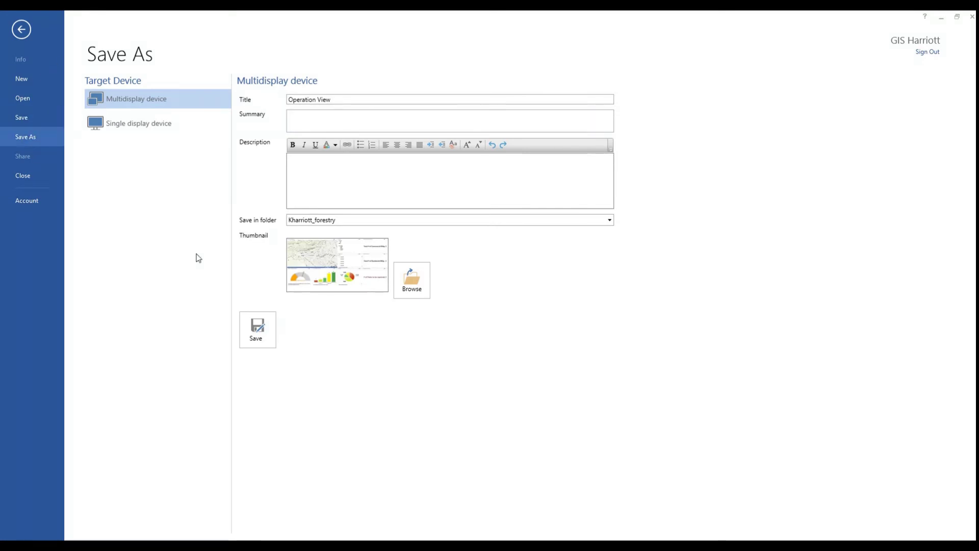
left_click(261, 334)
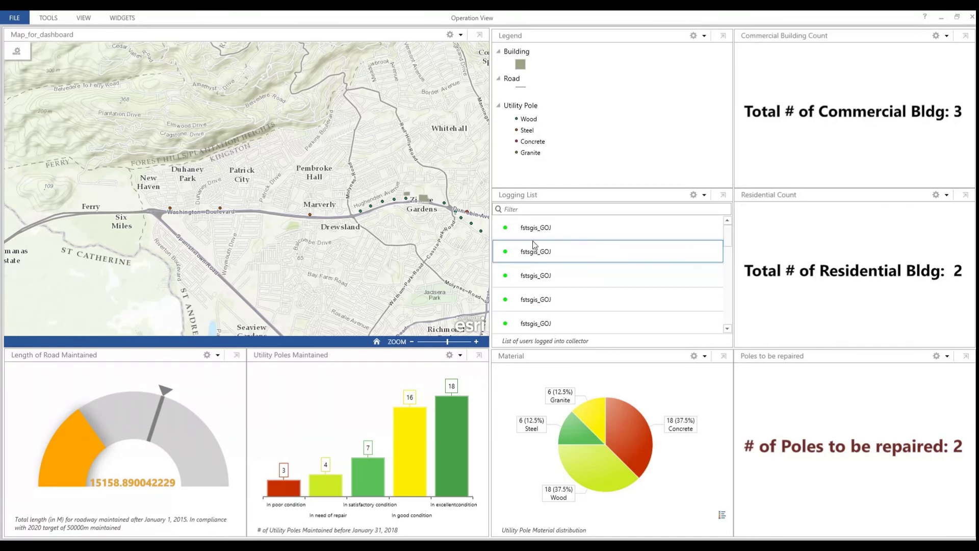
Zoom the map to the location of an entry near the end of the Logging List.
scroll(534, 243, "down", 3)
scroll(533, 238, "down", 3)
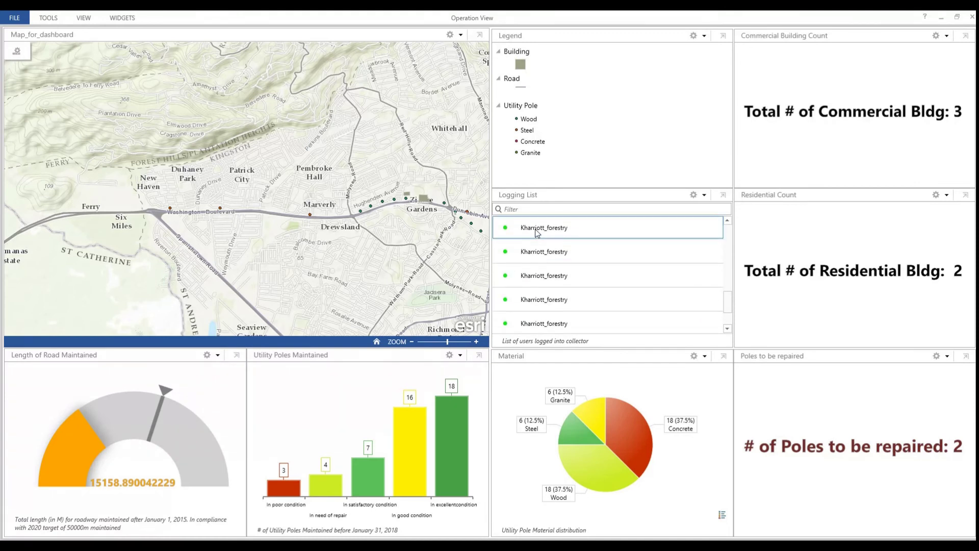
right_click(537, 233)
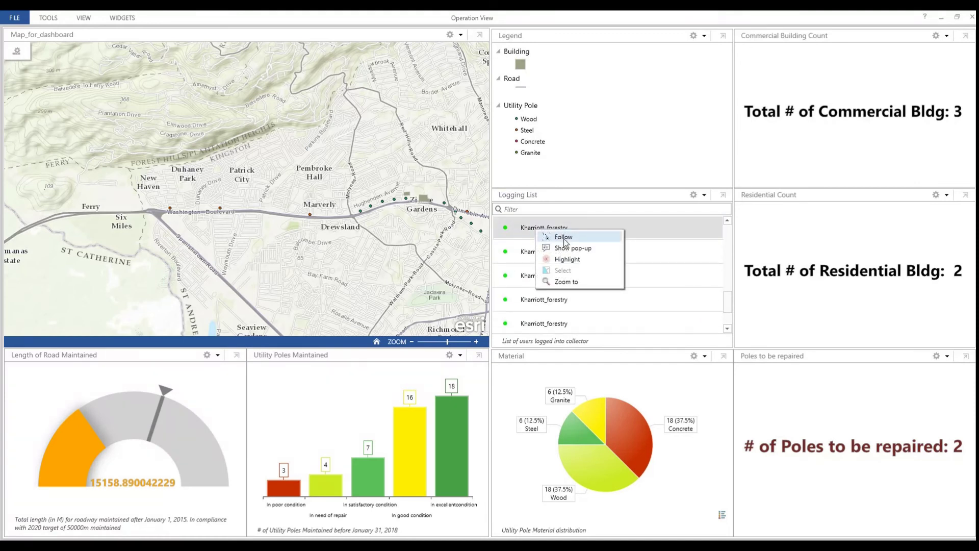
left_click(566, 282)
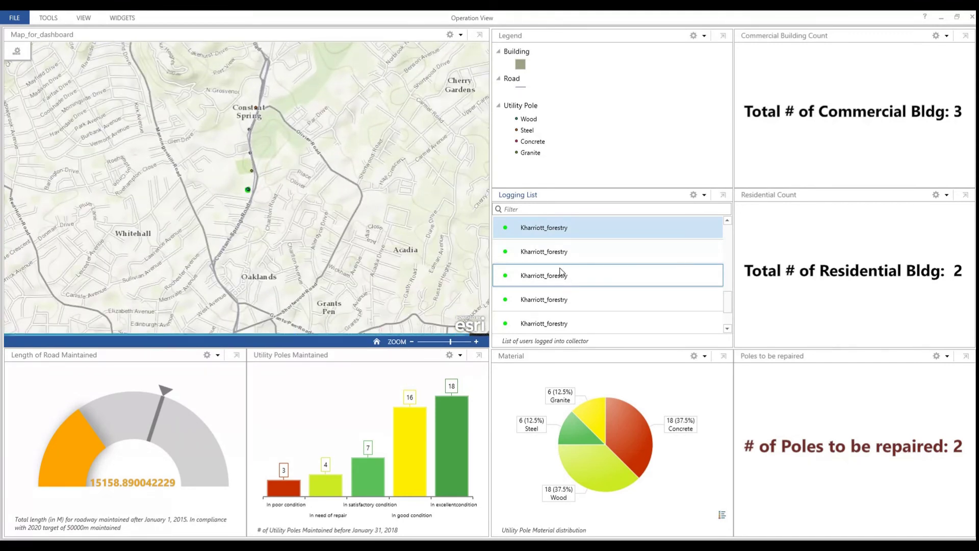
Highlight another Logging List entry's feature on the map, and start and end following that feature.
right_click(557, 279)
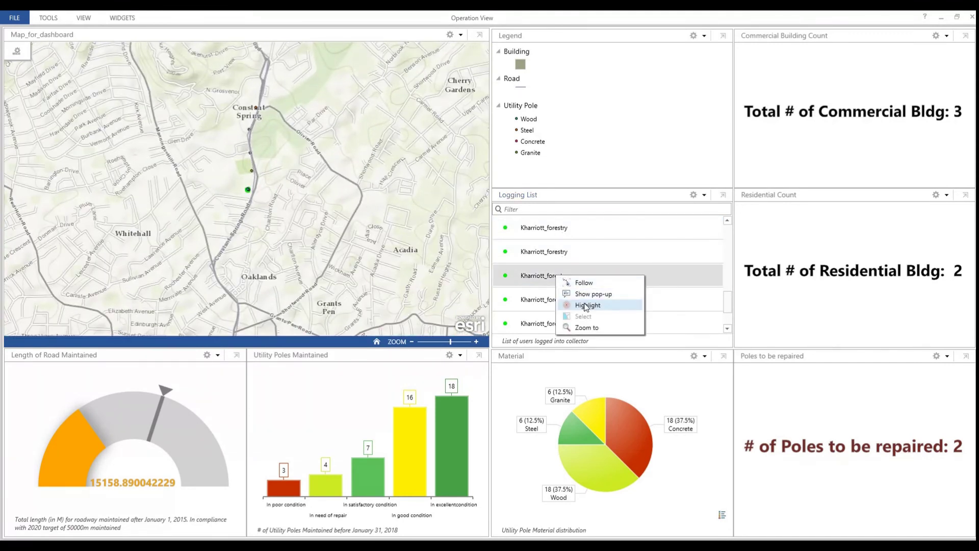
left_click(586, 306)
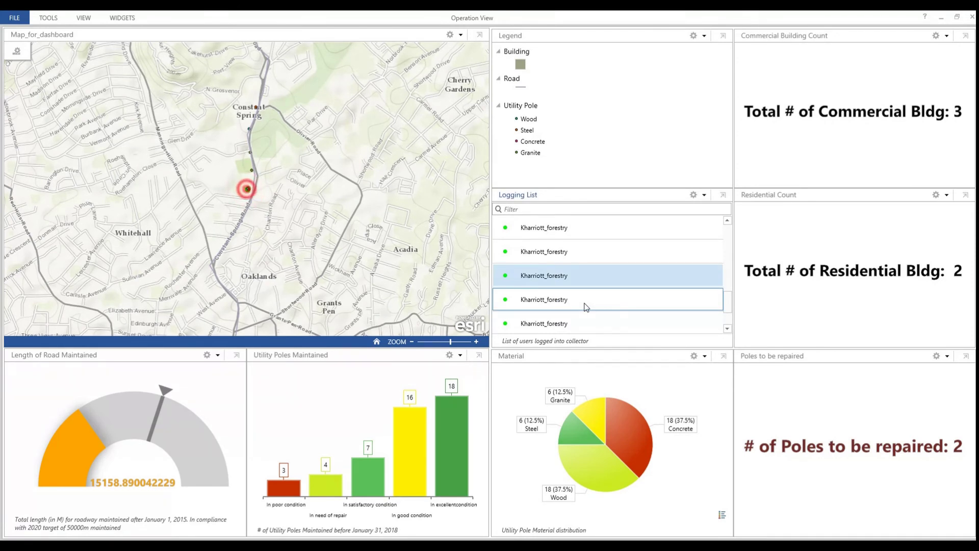
right_click(546, 280)
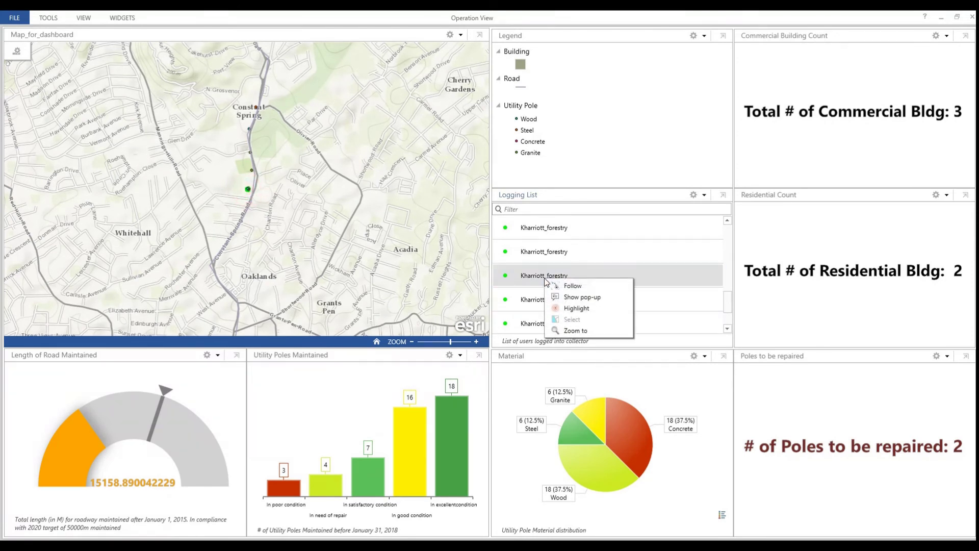
left_click(566, 290)
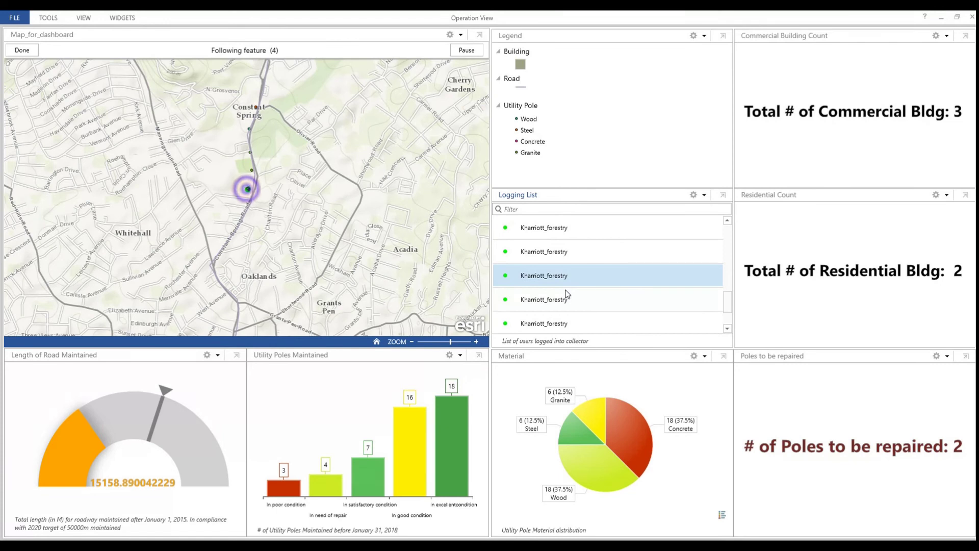
left_click(25, 51)
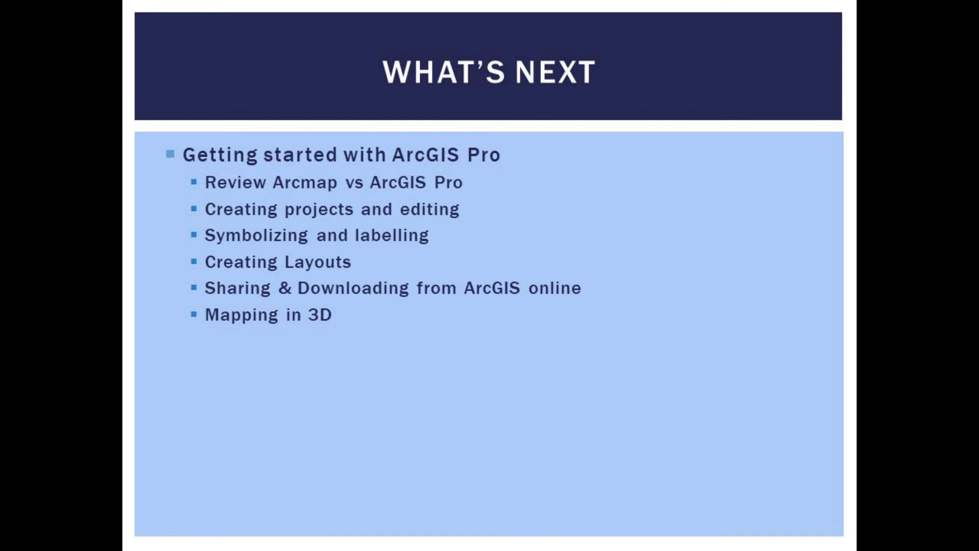
key("Right")
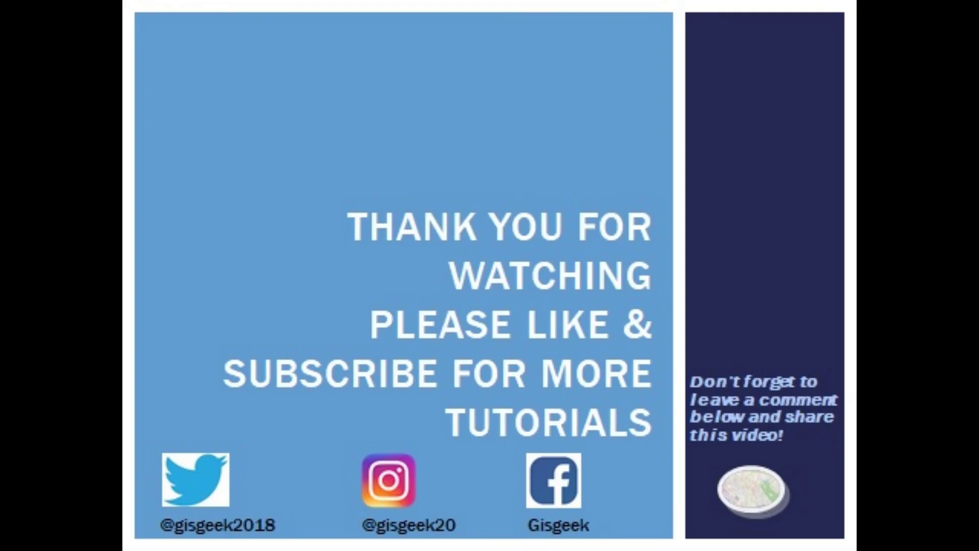